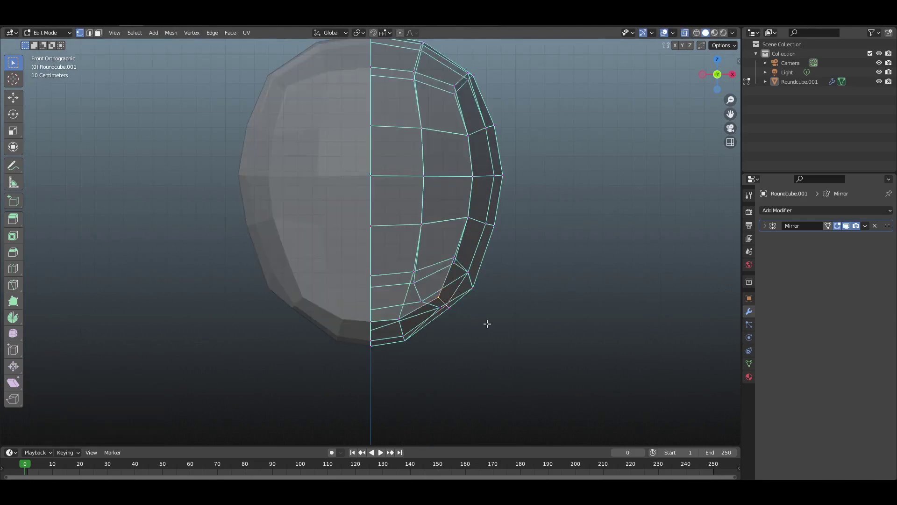
Move the jaw-corner vertices on the lower side of the face outward in the front view.
click(473, 320)
key(g)
click(503, 309)
key(Tab)
scroll(383, 280, down, 4)
click(402, 266)
Shift the rear jaw vertices slightly toward the back of the head in the side view.
key(Tab)
key(KP_3)
scroll(402, 280, up, 3)
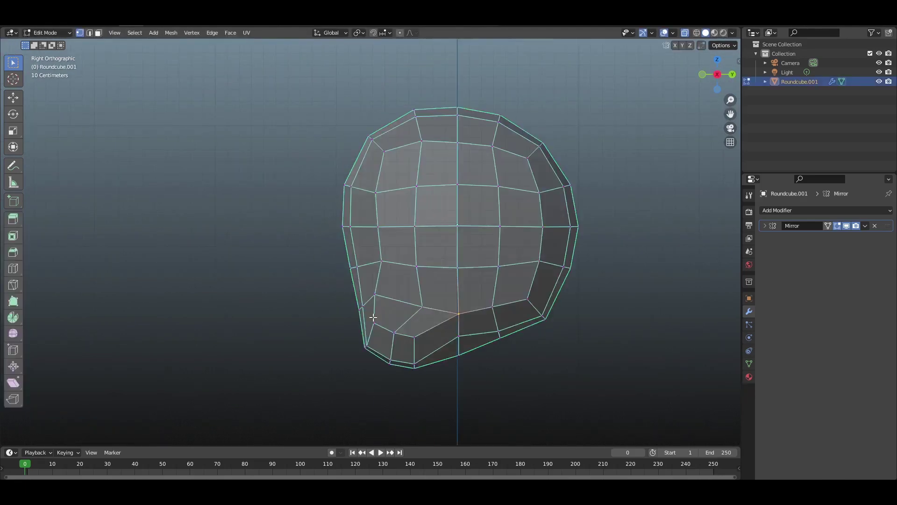
click(516, 318)
key(Tab)
scroll(448, 261, down, 3)
scroll(529, 198, up, 3)
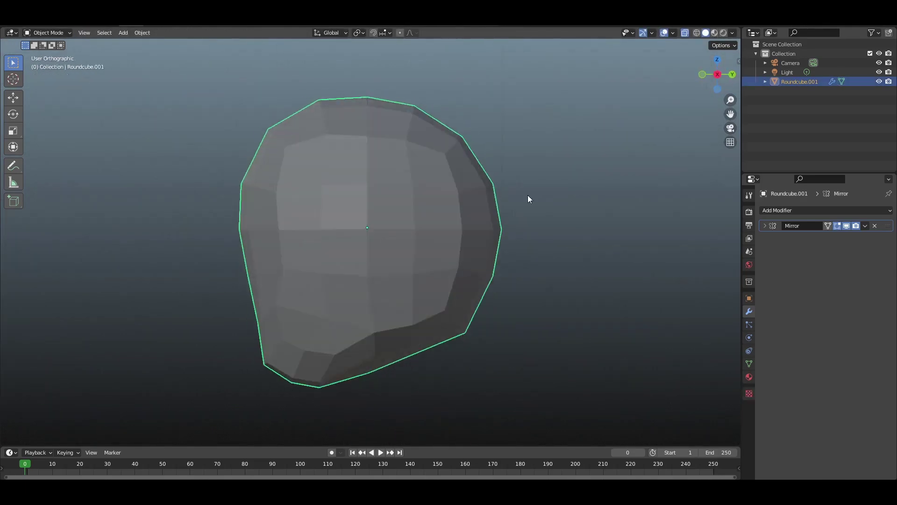
Enable the on-cage display of the Mirror modifier so the mirrored half shows the edit mesh.
key(Tab)
key(KP_1)
key(Tab)
scroll(464, 335, down, 3)
scroll(491, 261, up, 3)
key(Tab)
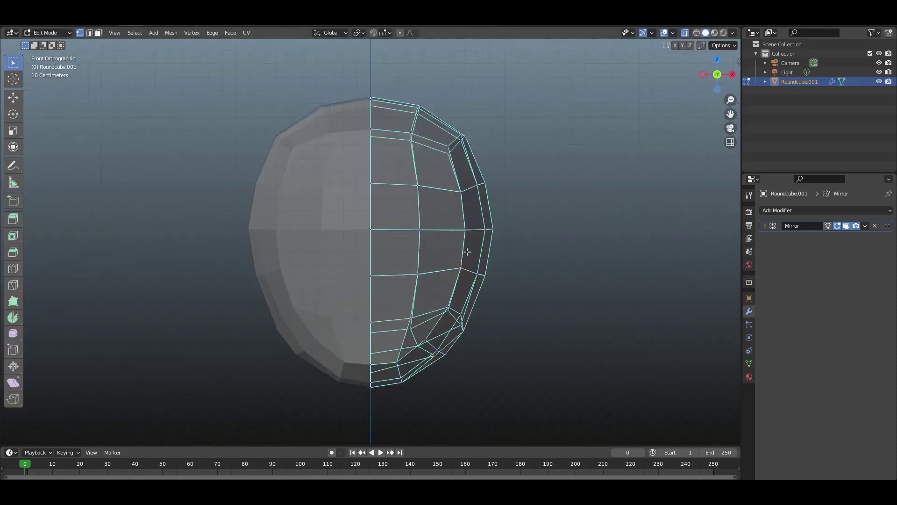
key(3)
drag(490, 276, 394, 208)
click(829, 226)
Select the faces of the back half of the head in the side view and hide them.
key(KP_3)
scroll(576, 157, down, 2)
drag(552, 114, 385, 392)
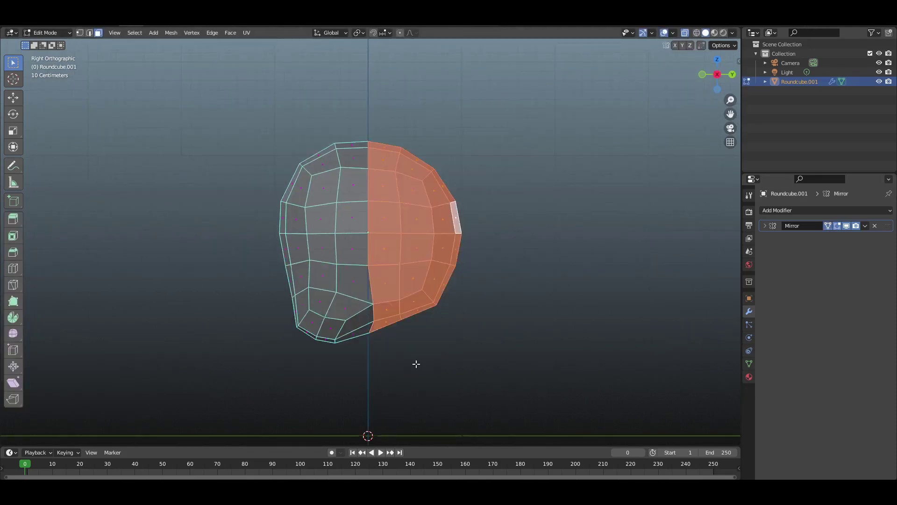
key(h)
Select the faces around the eye area in the front view and inset them to form an eye loop.
key(KP_1)
click(387, 218)
shift+click(387, 250)
shift+click(421, 219)
click(481, 214)
key(KP_3)
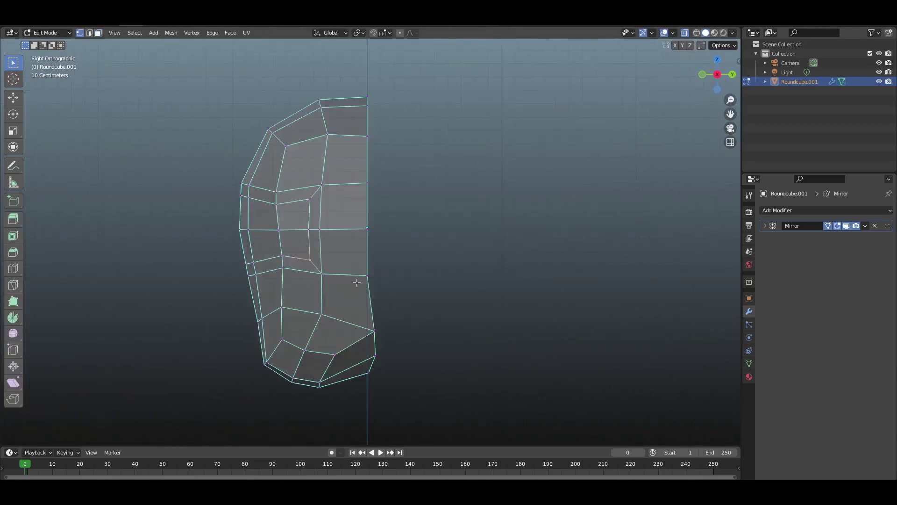
Move the inner eye-corner vertex along X toward the centre line to narrow the nose bridge.
key(KP_1)
key(3)
key(1)
click(418, 229)
key(g)
key(x)
Move the vertices above and below the inner eye corner toward the centre line.
click(418, 198)
key(g)
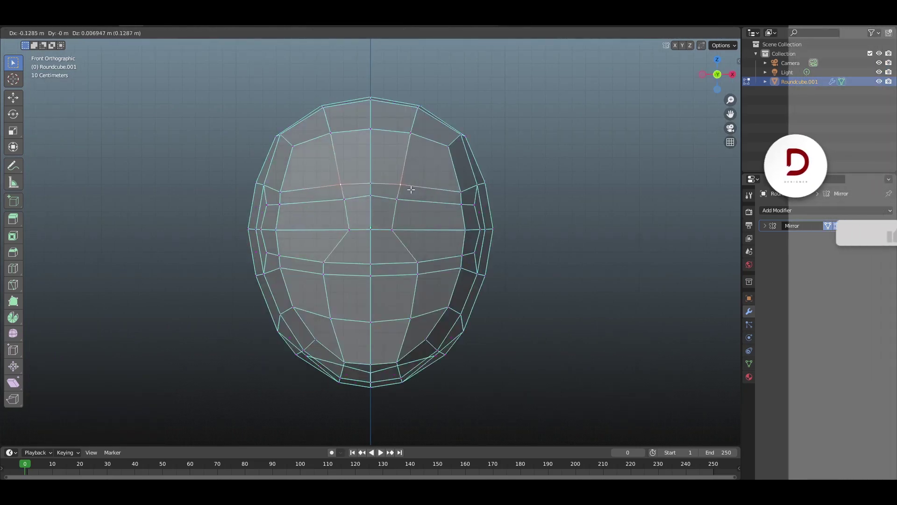
click(401, 189)
click(418, 262)
key(g)
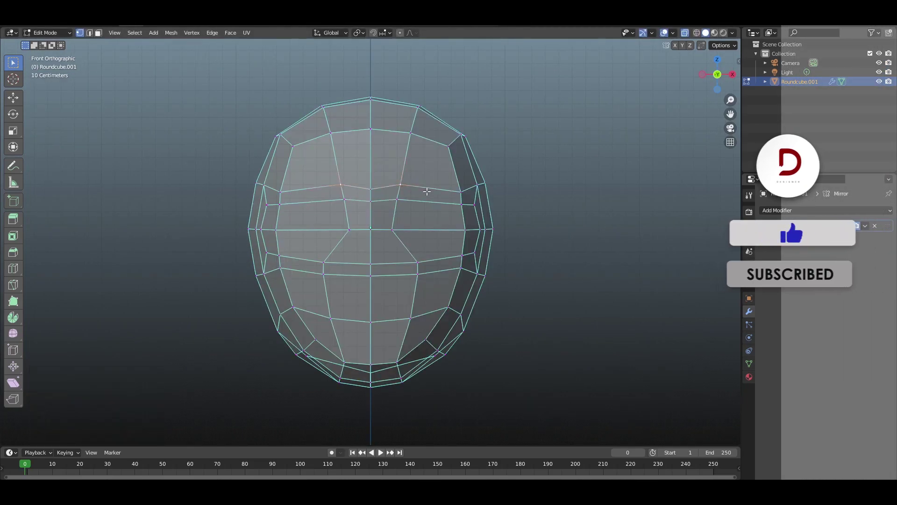
Push the front vertices at eye level about 0.08 m back along Y to sink the eye area.
key(KP_3)
click(249, 231)
key(g)
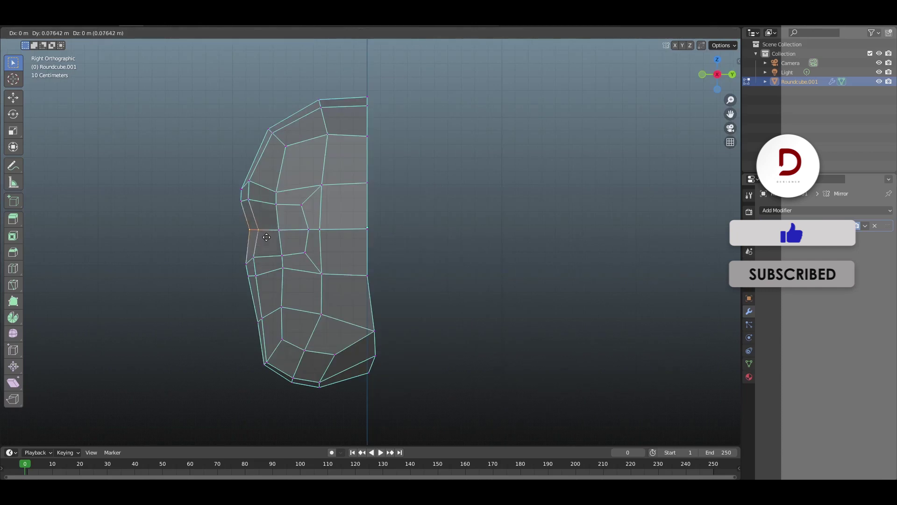
click(353, 237)
key(Tab)
key(KP_1)
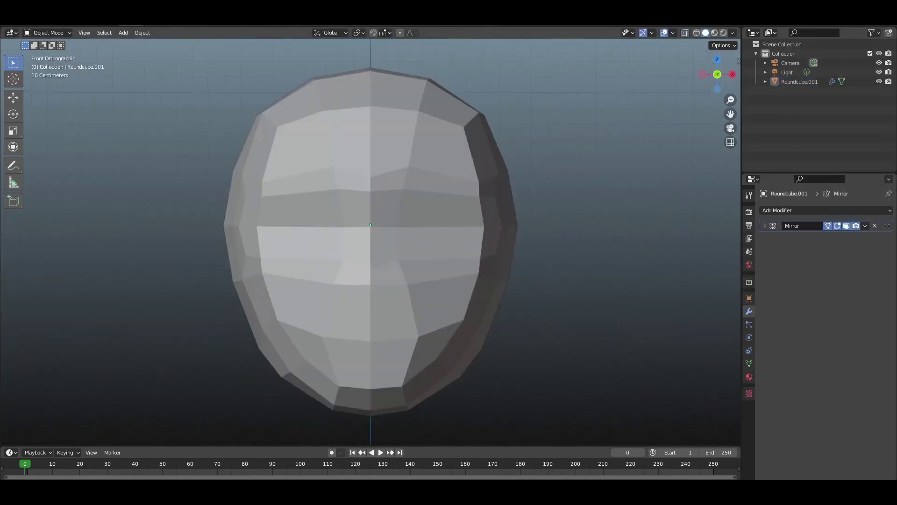
Adjust the outer brow vertices beside the eye area in the side view.
key(Tab)
key(KP_3)
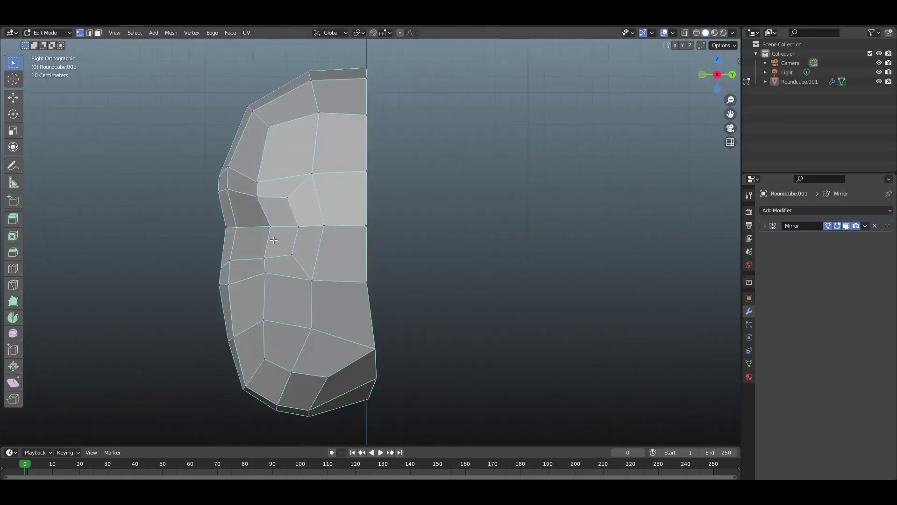
click(298, 215)
key(KP_1)
key(KP_3)
key(KP_1)
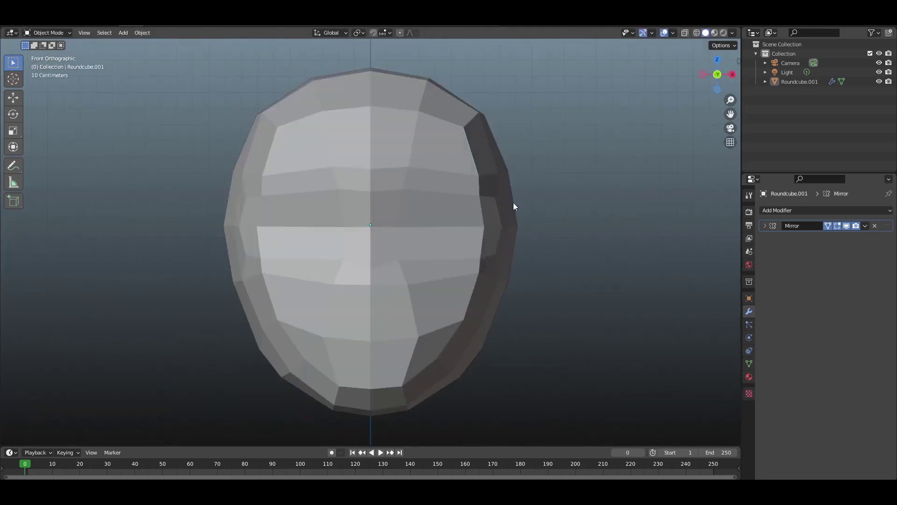
Add a Subdivision modifier to the head with a viewport level of 2.
key(Tab)
click(825, 210)
click(718, 380)
click(877, 264)
middle_drag(467, 233, 435, 224)
key(Tab)
scroll(374, 234, up, 3)
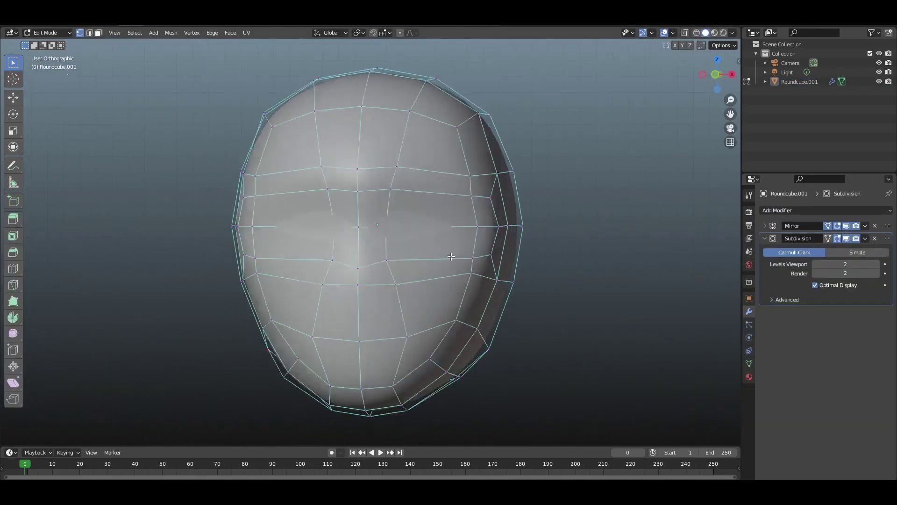
Reposition the outer eye-line vertex in the side view to smooth the eye socket.
key(KP_3)
key(g)
click(299, 229)
key(KP_1)
key(Tab)
scroll(342, 232, down, 4)
Move the vertices at the outer side of the eye area slightly inward in the front view.
key(Tab)
scroll(473, 207, up, 3)
click(463, 205)
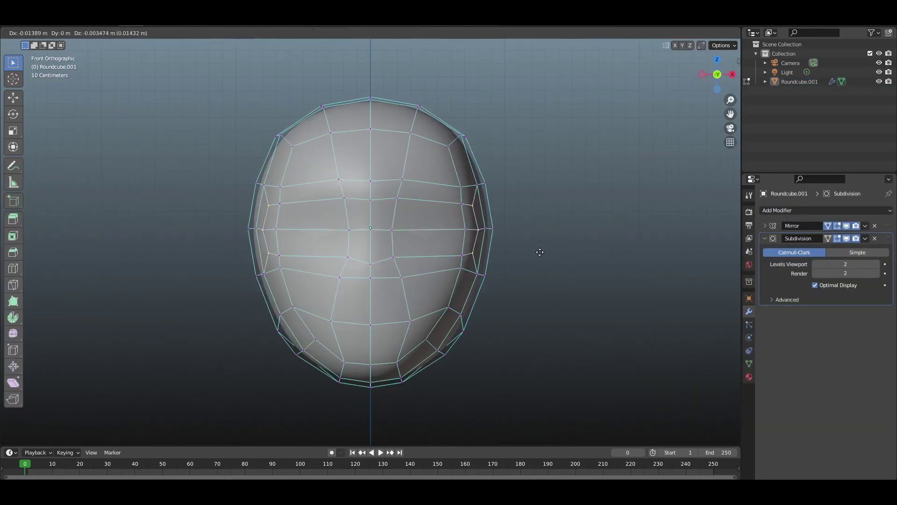
click(540, 252)
key(Tab)
key(KP_3)
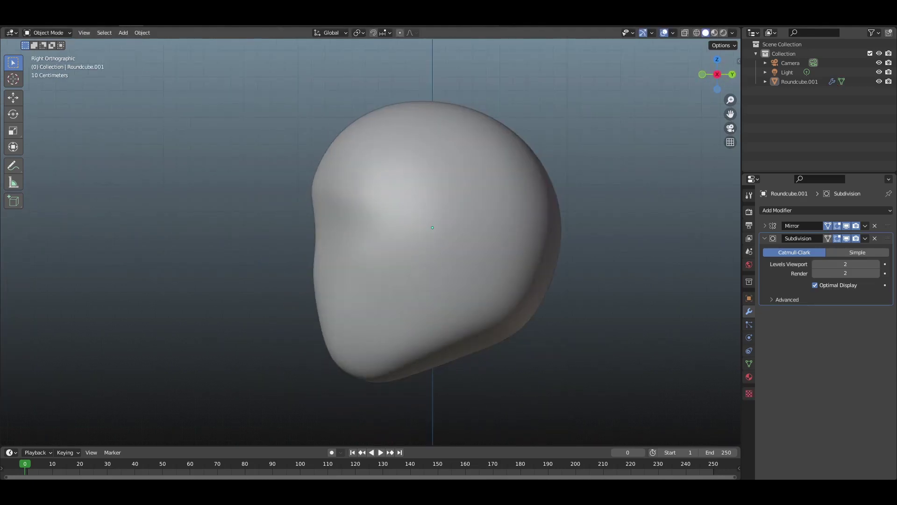
Select the vertices across the top of the head in the front view and raise them slightly.
key(KP_1)
key(Tab)
click(474, 191)
drag(240, 90, 508, 161)
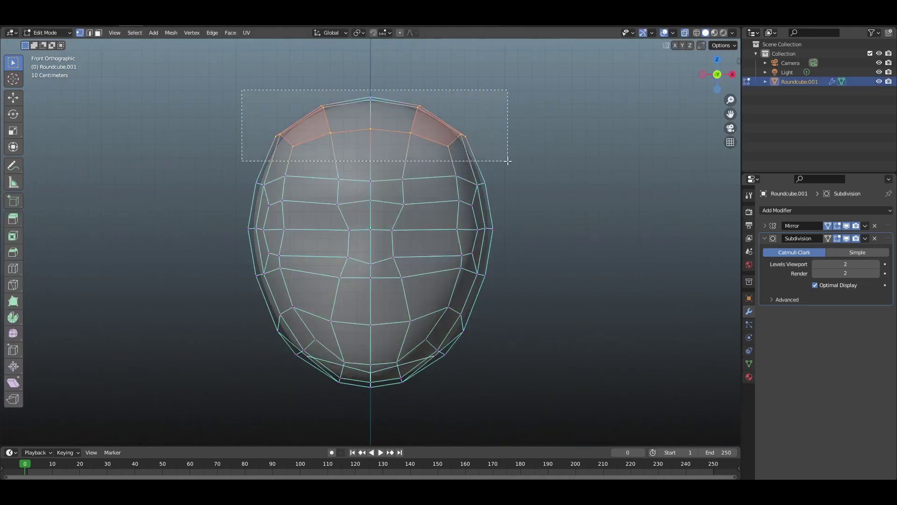
key(g)
click(504, 172)
scroll(505, 173, down, 2)
key(Tab)
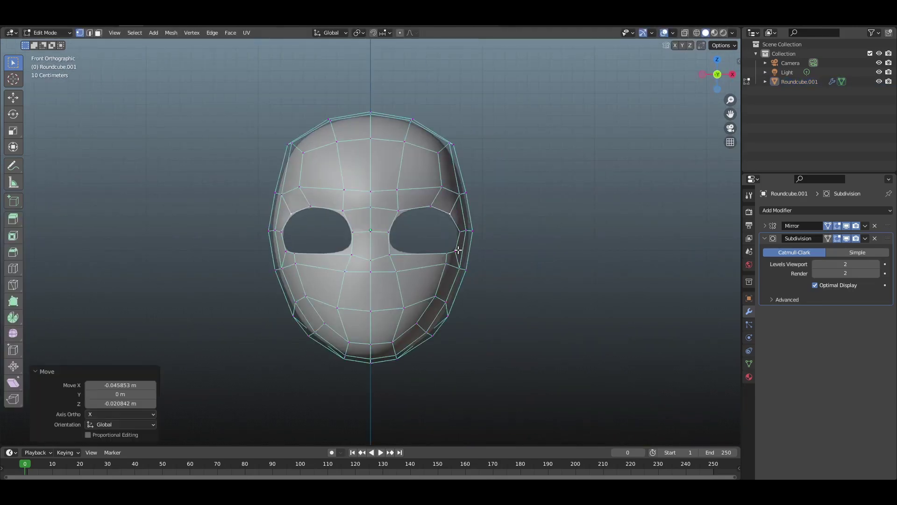
Reshape the upper back of the head by moving its vertices in the side view.
key(Tab)
middle_drag(514, 234, 556, 239)
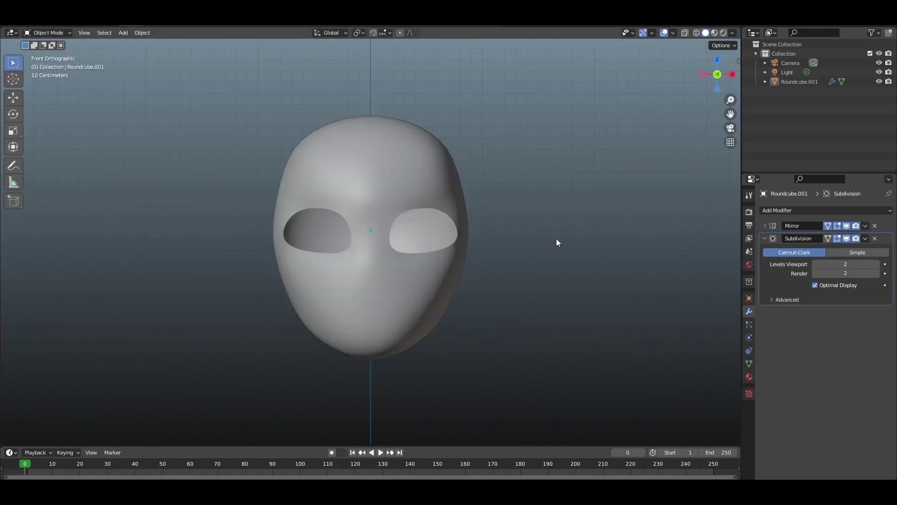
key(KP_3)
click(486, 164)
key(Tab)
click(459, 123)
scroll(486, 159, down, 2)
key(g)
click(519, 181)
key(Tab)
key(KP_1)
key(alt+a)
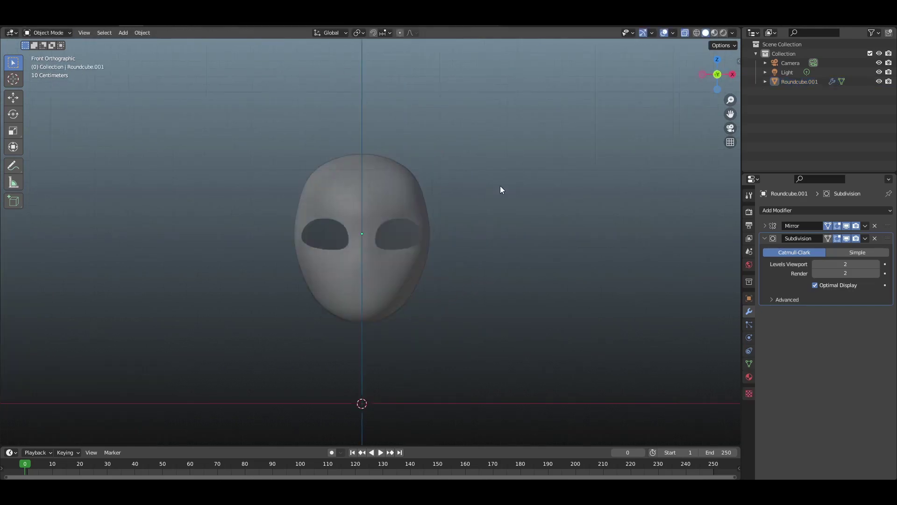
Adjust the vertices along the inner side of the eye opening beside the nose bridge.
click(373, 205)
key(Tab)
scroll(370, 242, up, 3)
click(389, 205)
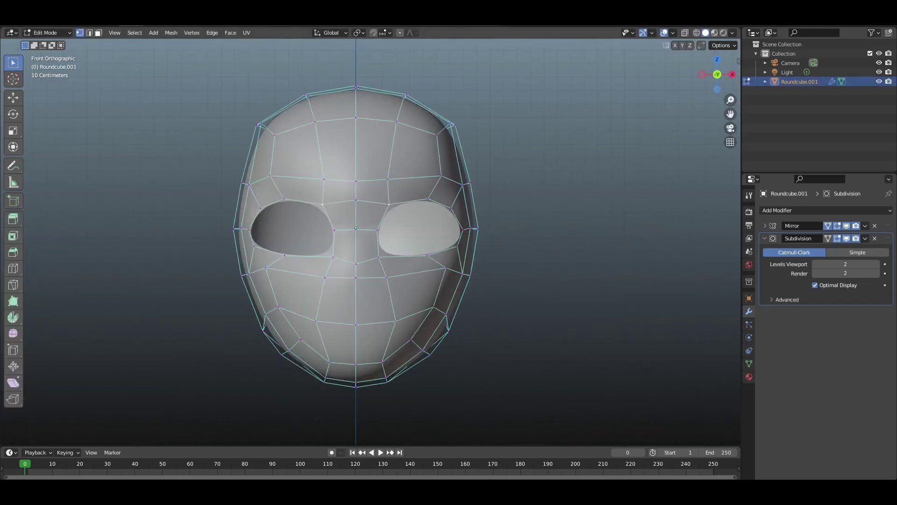
click(371, 272)
key(KP_3)
key(Tab)
key(KP_1)
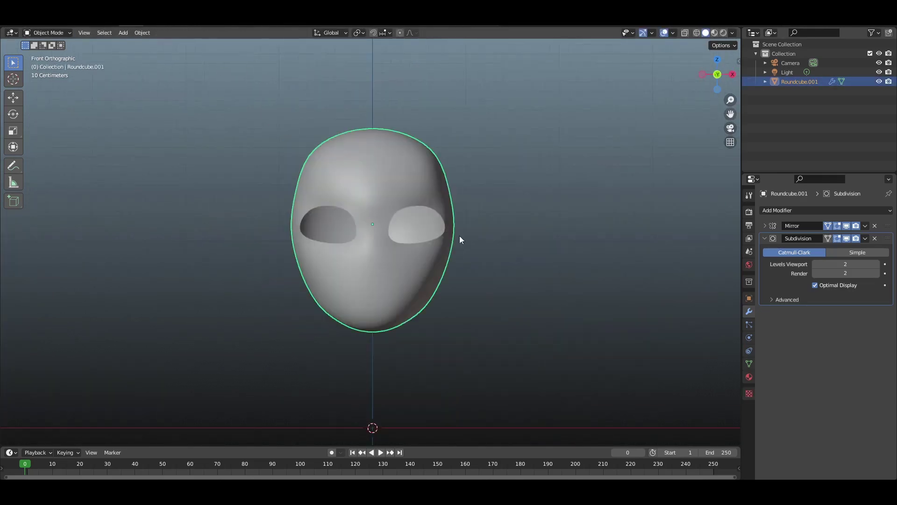
Move two vertices at the outer corner of the eye opening to refine its shape.
key(Tab)
click(481, 218)
shift+click(476, 235)
key(g)
click(477, 262)
key(Tab)
key(alt+a)
Add a UV sphere with 16 segments for the eyeball.
middle_drag(476, 262, 362, 235)
scroll(393, 263, down, 4)
key(KP_1)
key(shift+a)
mouse_move(323, 294)
click(389, 105)
click(118, 336)
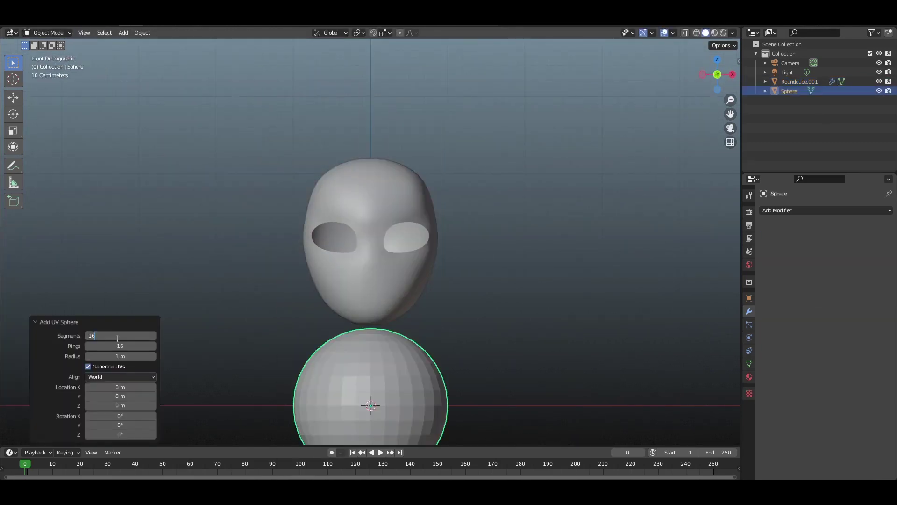
Move the sphere into one eye opening and scale it down to eyeball size.
key(g)
click(477, 229)
key(s)
scroll(427, 249, up, 5)
key(g)
middle_drag(607, 229, 549, 221)
key(KP_1)
key(s)
click(825, 210)
click(701, 309)
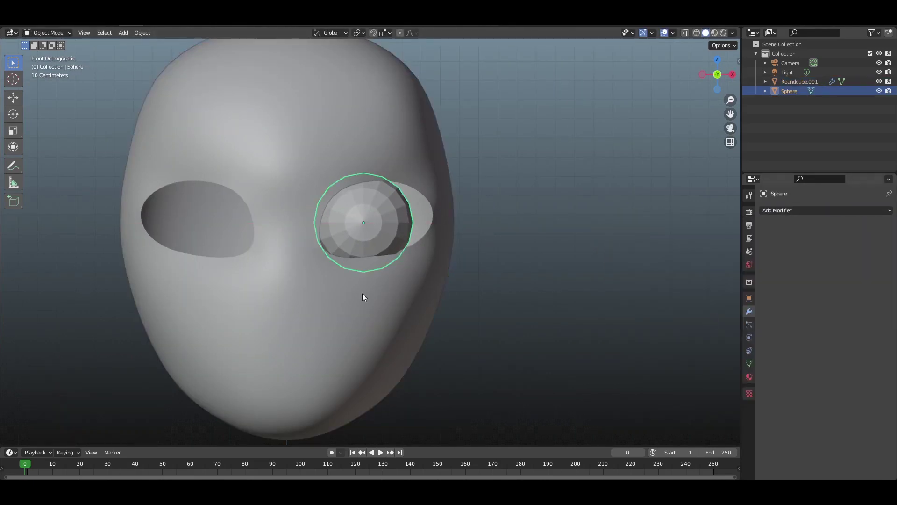
click(874, 226)
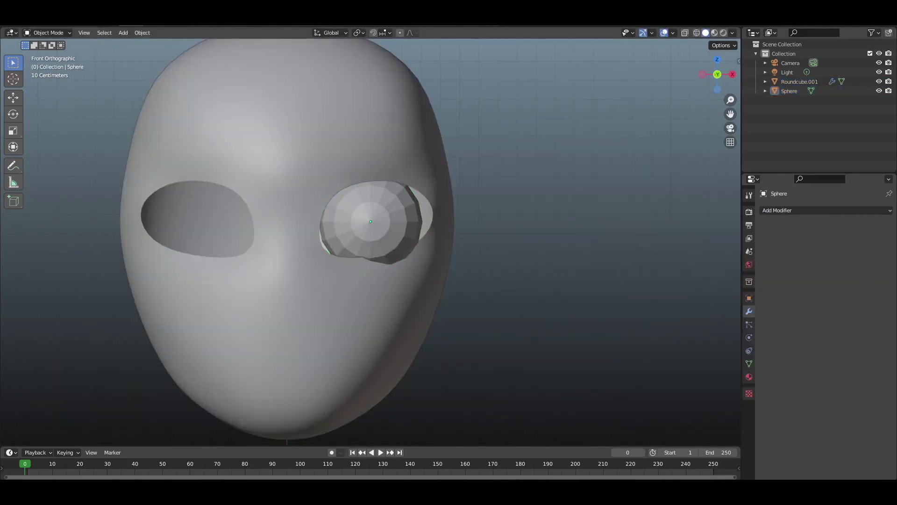
Extrude the edge loop of the head's eye opening and scale it inward to about 0.81.
click(435, 234)
key(Tab)
scroll(435, 233, up, 4)
key(s)
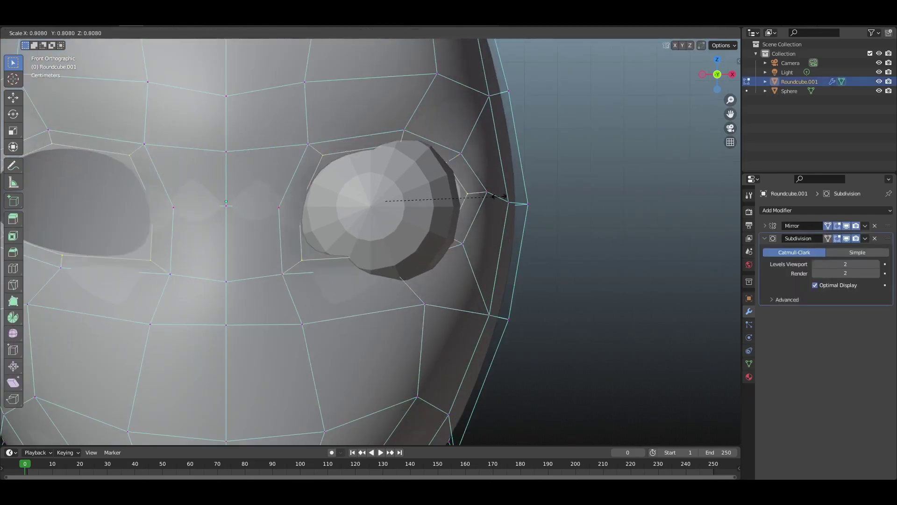
middle_drag(519, 198, 456, 187)
key(Tab)
Move the eyeball sphere along Y so it sits inside the eye socket.
click(371, 206)
key(KP_1)
key(KP_3)
key(g)
key(y)
key(KP_1)
click(454, 225)
scroll(377, 263, down, 5)
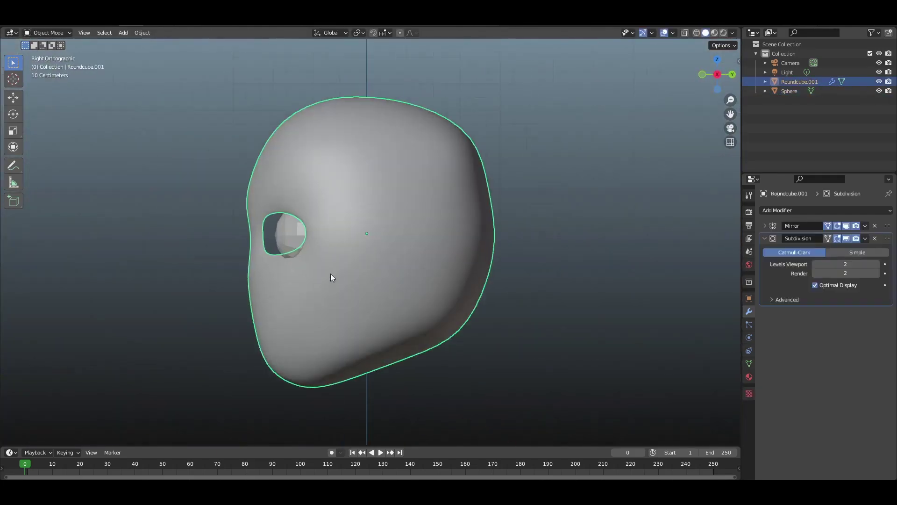
Turn on X-ray and hide the back half of the head mesh in the side view.
key(Tab)
key(KP_3)
key(KP_1)
key(KP_3)
key(alt+z)
drag(398, 100, 535, 377)
key(h)
Move the lower outer vertex of the eye opening about 0.01 m down in the front view.
key(KP_1)
scroll(461, 271, up, 5)
click(343, 252)
key(g)
click(353, 223)
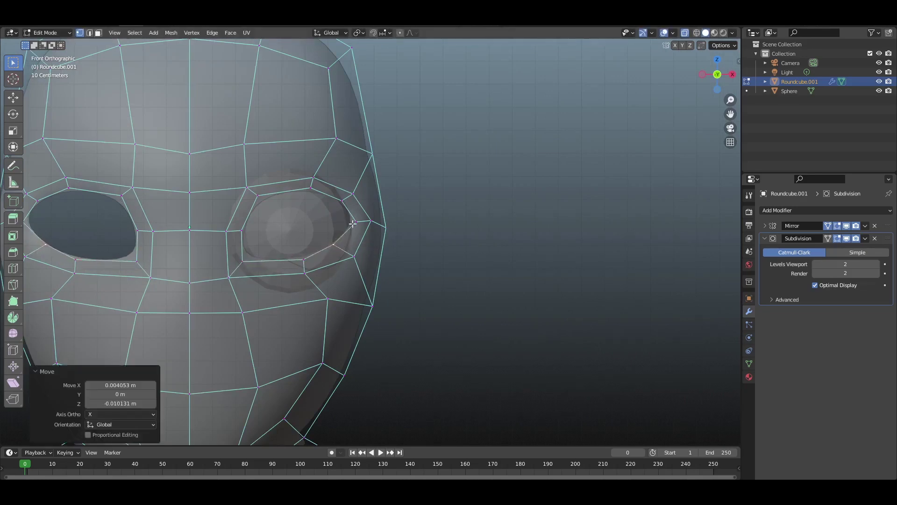
Adjust the outer corner of the eye opening around the eyeball in the side view.
key(KP_3)
click(322, 219)
key(Tab)
scroll(422, 239, down, 8)
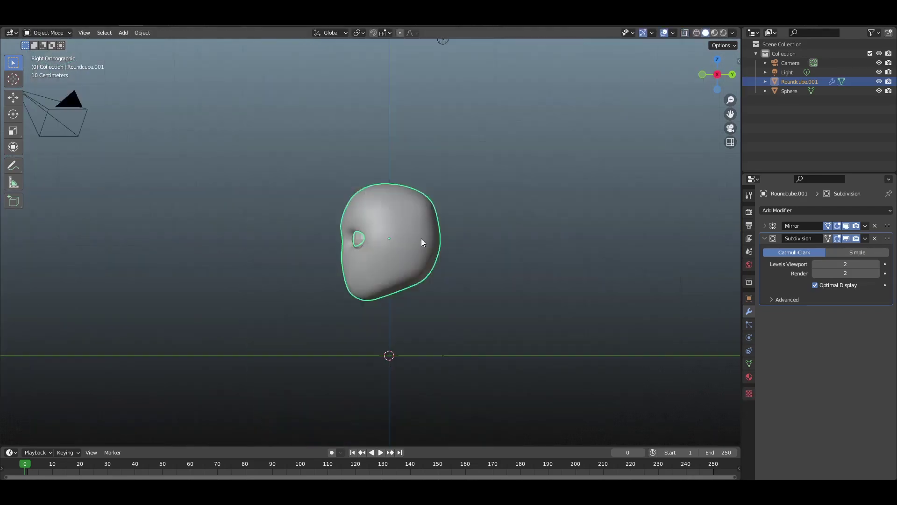
Set the eyeball sphere's origin to the 3D cursor and add a Mirror modifier on the X axis.
click(358, 238)
key(KP_Decimal)
key(KP_1)
click(343, 240)
right_click(318, 248)
click(370, 266)
click(825, 210)
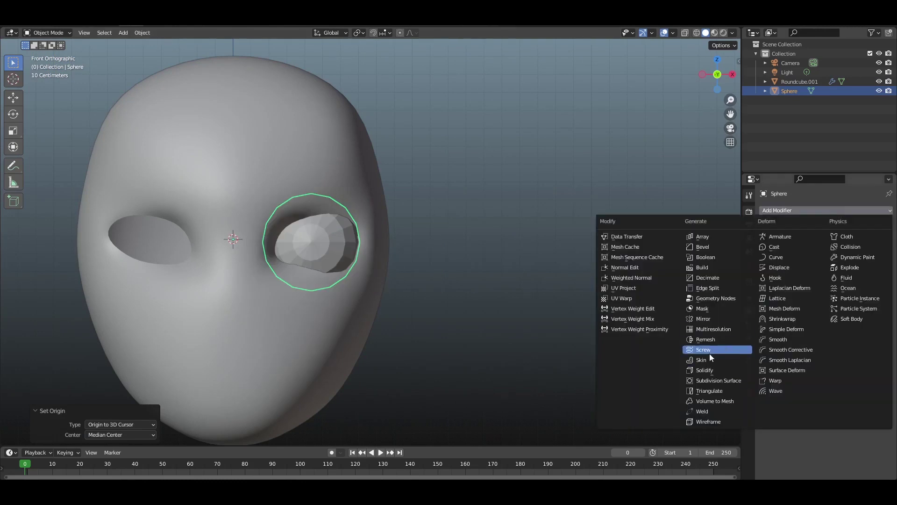
click(703, 319)
Move the eyeball back along Y inside the eye socket in the side view.
key(KP_3)
click(243, 248)
key(g)
key(y)
click(276, 251)
Add a Subdivision Surface modifier to the eyeball with a viewport level of 2.
click(825, 211)
click(719, 381)
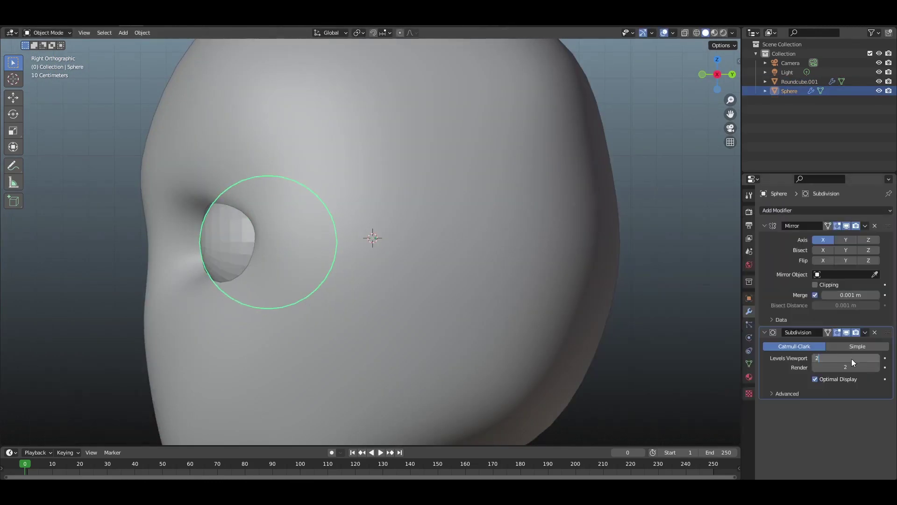
click(877, 358)
scroll(366, 273, down, 4)
scroll(367, 273, up, 4)
Try to scale the eyeball in the side view and undo the change.
key(s)
click(431, 272)
key(KP_1)
key(ctrl+z)
Move the lower eye-opening vertices of the head about 0.07 m forward along Y in the side view.
click(360, 280)
key(Tab)
key(KP_3)
key(alt+z)
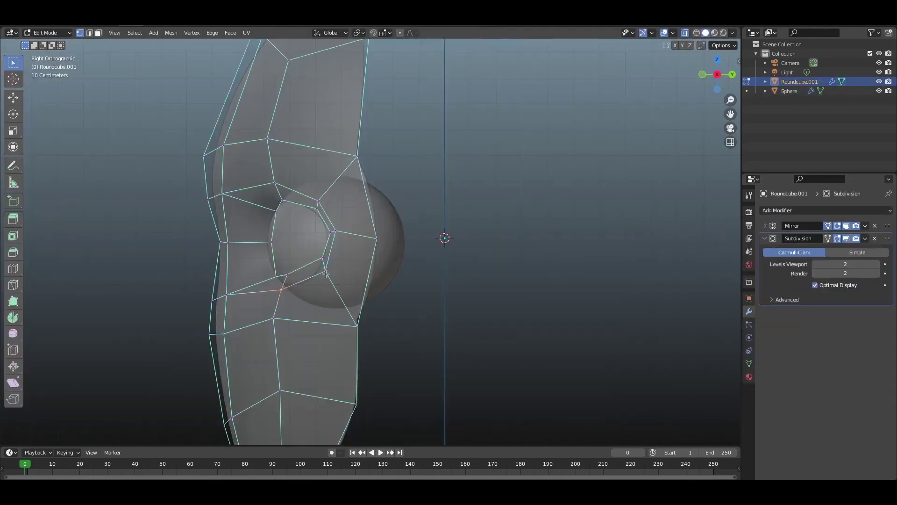
key(alt+z)
click(282, 290)
shift+click(324, 289)
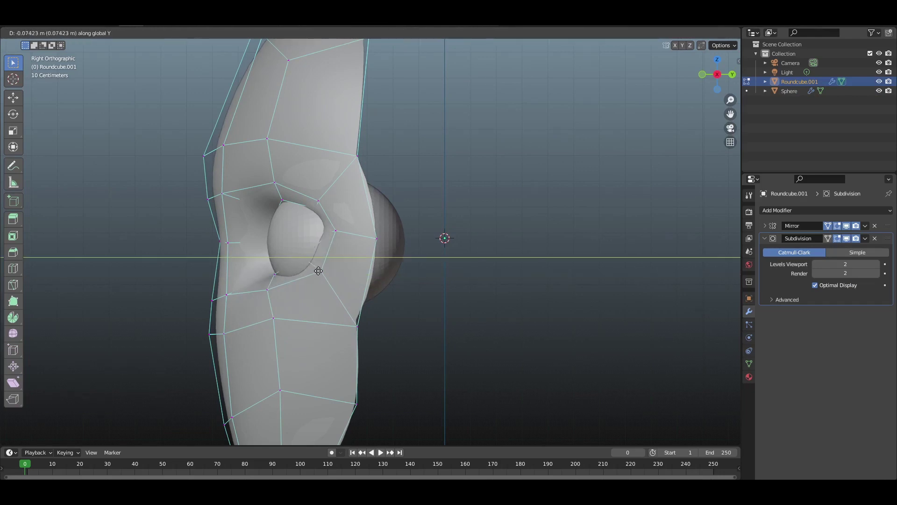
scroll(325, 253, down, 3)
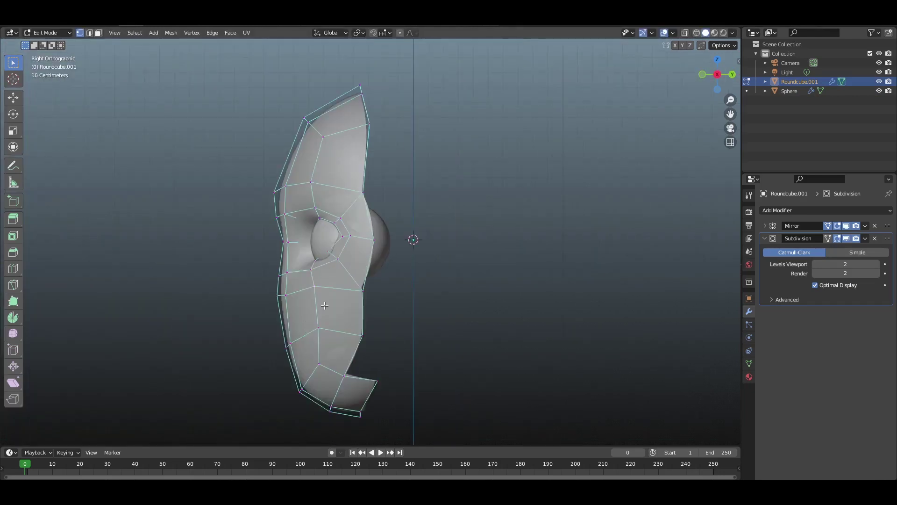
Move the lower outer vertex of the eye opening about 0.016 m outward and up in the front view.
click(350, 344)
key(KP_1)
scroll(469, 258, up, 3)
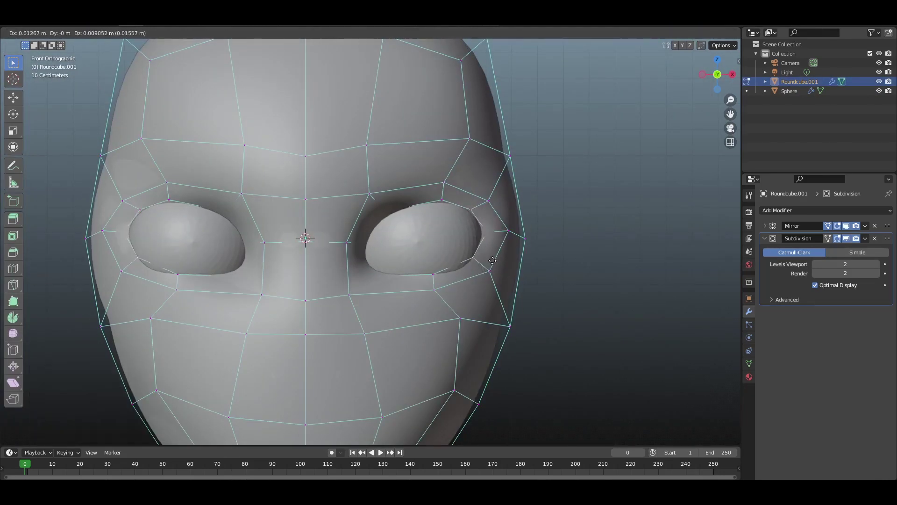
click(492, 261)
key(Tab)
scroll(457, 317, down, 5)
key(Tab)
scroll(412, 254, up, 8)
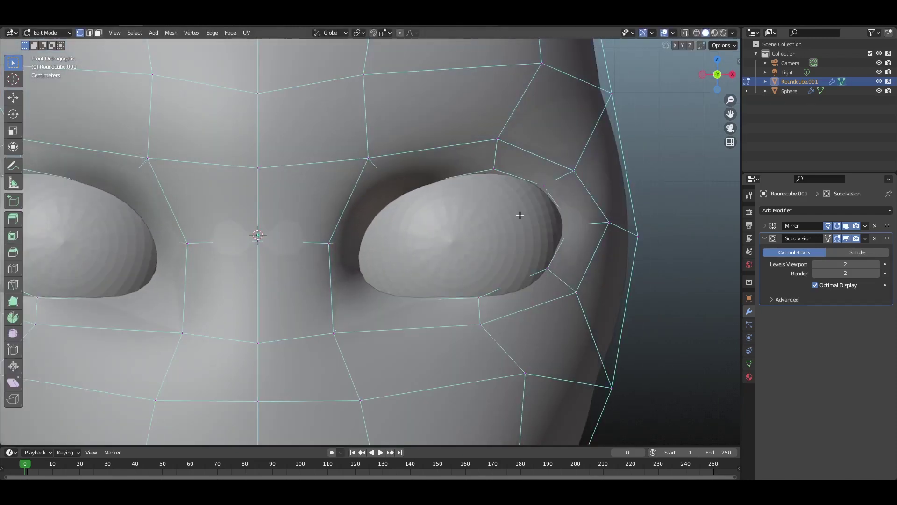
key(Tab)
scroll(399, 293, down, 12)
key(KP_Decimal)
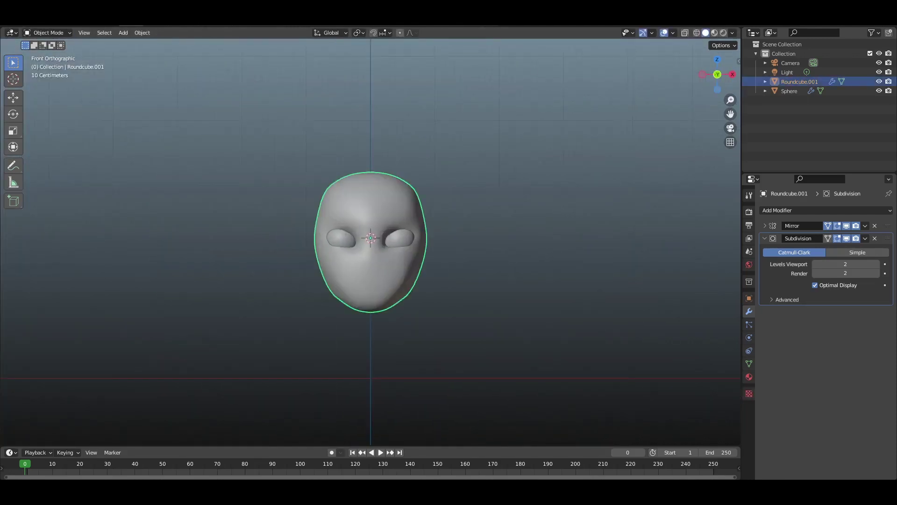
Reposition the lower outer edge of the eye opening around the eyeball in the side and front views.
key(Tab)
key(KP_3)
scroll(415, 224, up, 6)
click(437, 253)
middle_drag(438, 253, 410, 257)
key(g)
click(411, 256)
key(KP_1)
key(g)
click(343, 264)
middle_drag(344, 264, 322, 266)
Turn on snapping and reposition a lower eyelid vertex against the eyeball using X-ray.
click(374, 33)
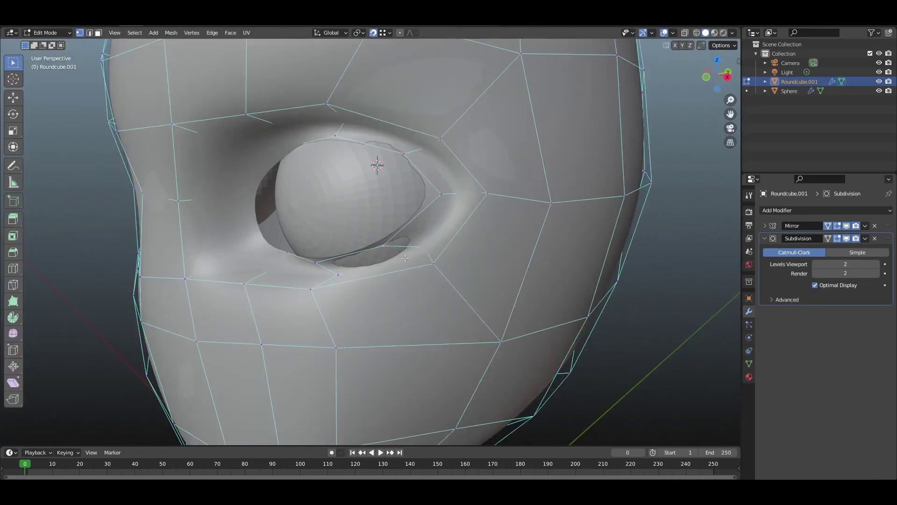
key(KP_3)
click(686, 32)
click(685, 33)
key(Tab)
key(Tab)
middle_drag(117, 261, 202, 276)
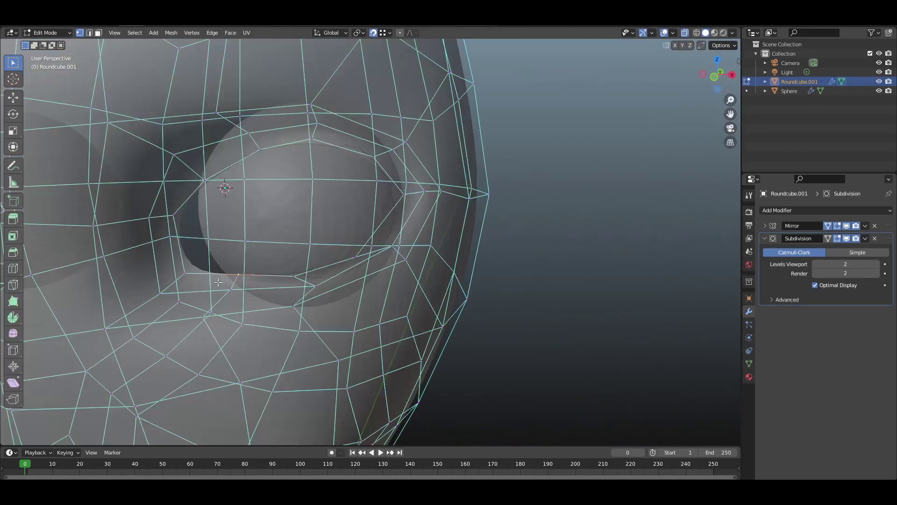
key(alt+z)
key(g)
key(KP_1)
scroll(337, 210, down, 10)
Adjust the lower eyelid vertices in the front and side views to follow the eyeball's curve.
scroll(337, 211, up, 10)
key(alt+z)
key(g)
click(393, 285)
key(KP_3)
key(g)
key(KP_1)
scroll(355, 291, down, 8)
scroll(355, 291, up, 7)
key(Tab)
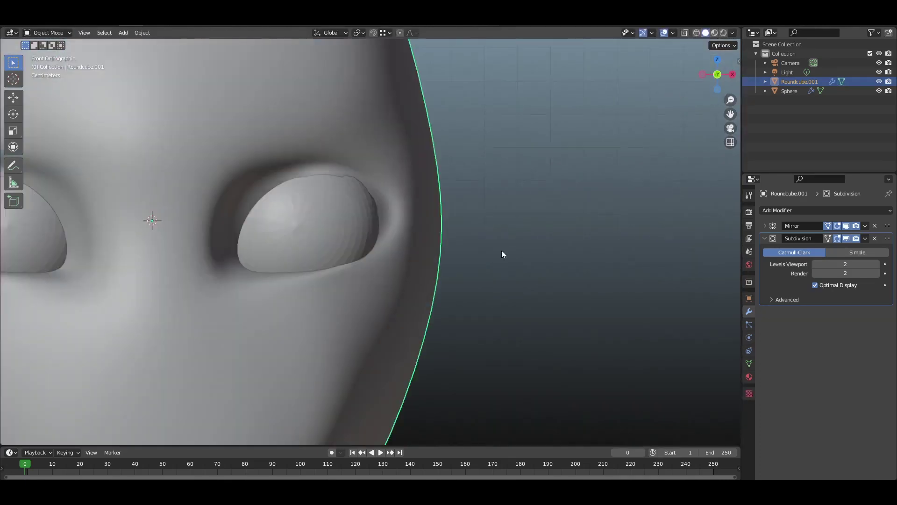
Refine the outer corner of the eye opening, moving it about 0.017 m inward in the front view.
key(Tab)
key(KP_3)
key(g)
key(KP_1)
scroll(379, 252, down, 1)
key(g)
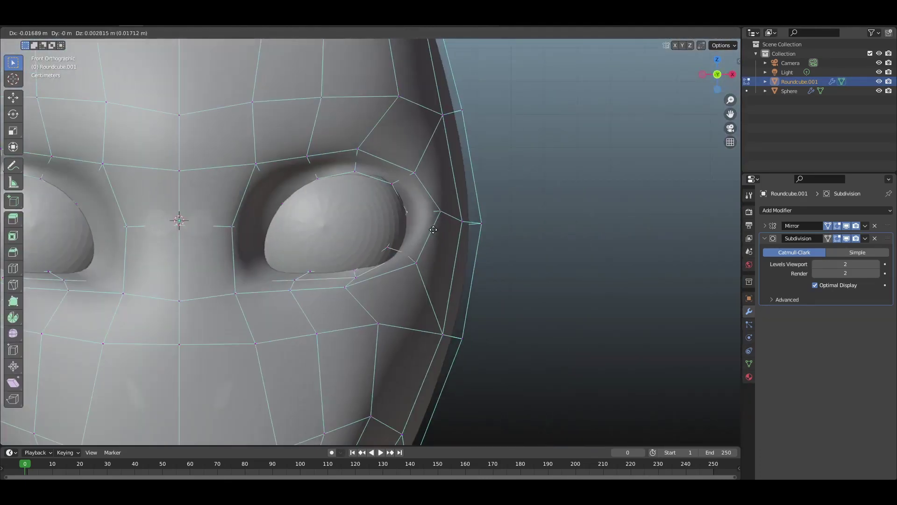
Move the outer eyelid vertices along Y in the side view to fit the eyeball.
key(KP_3)
key(g)
key(y)
key(g)
key(y)
scroll(369, 225, up, 3)
click(345, 153)
Examine the eyelid shape around the eyeball from the front, side and oblique views.
key(KP_1)
scroll(401, 212, down, 5)
key(Tab)
scroll(384, 260, up, 5)
scroll(385, 261, down, 5)
key(KP_3)
scroll(349, 191, up, 6)
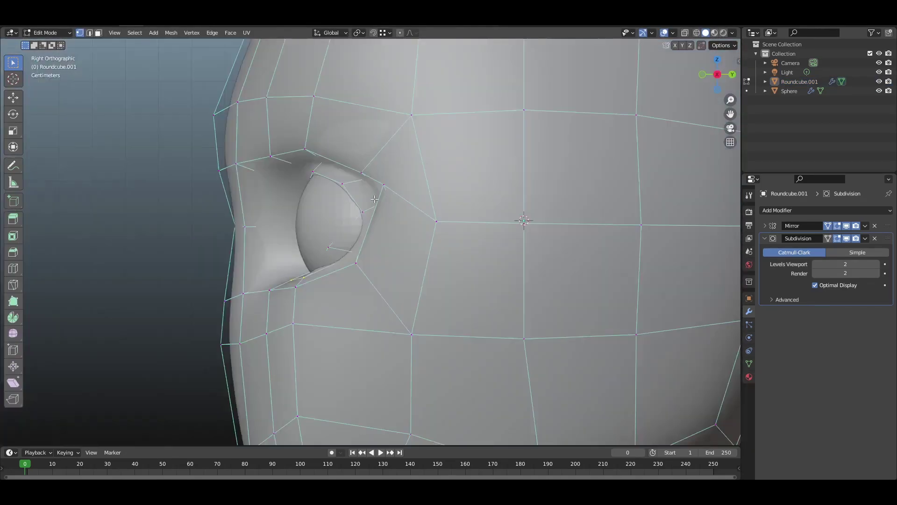
middle_drag(349, 192, 269, 279)
key(alt+z)
middle_drag(371, 265, 522, 215)
key(Tab)
scroll(503, 271, down, 5)
key(KP_1)
key(Tab)
scroll(503, 270, up, 5)
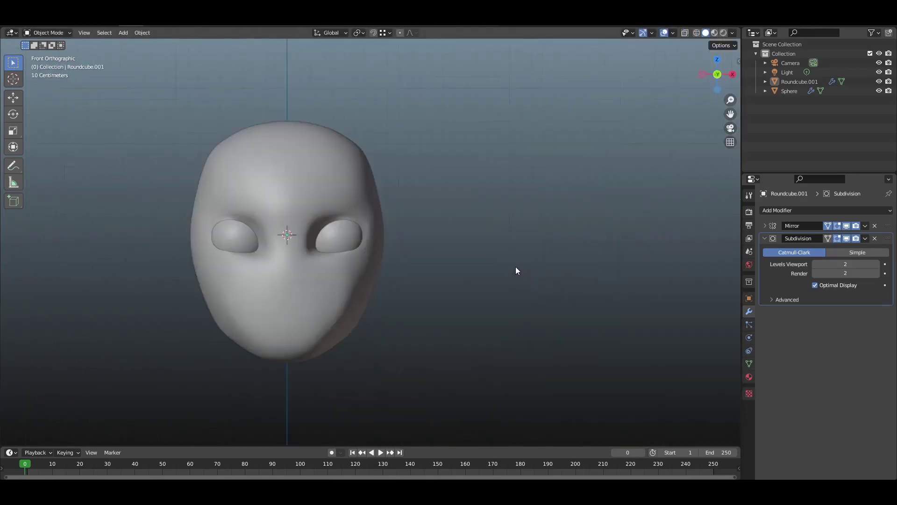
key(Tab)
scroll(396, 280, down, 6)
scroll(396, 280, up, 6)
Check the eyeball's fit inside the eye socket from the side and front views.
click(325, 241)
click(627, 316)
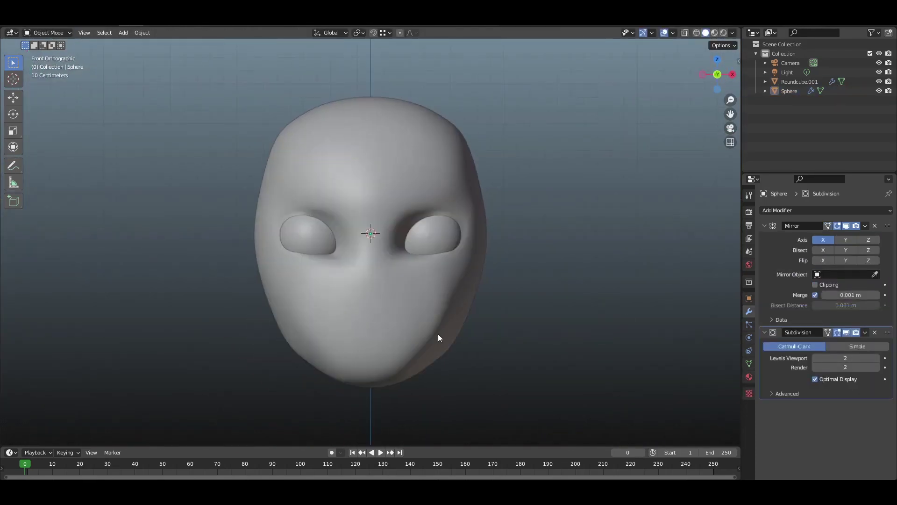
click(329, 262)
key(KP_3)
scroll(329, 258, up, 4)
key(KP_1)
scroll(523, 220, down, 5)
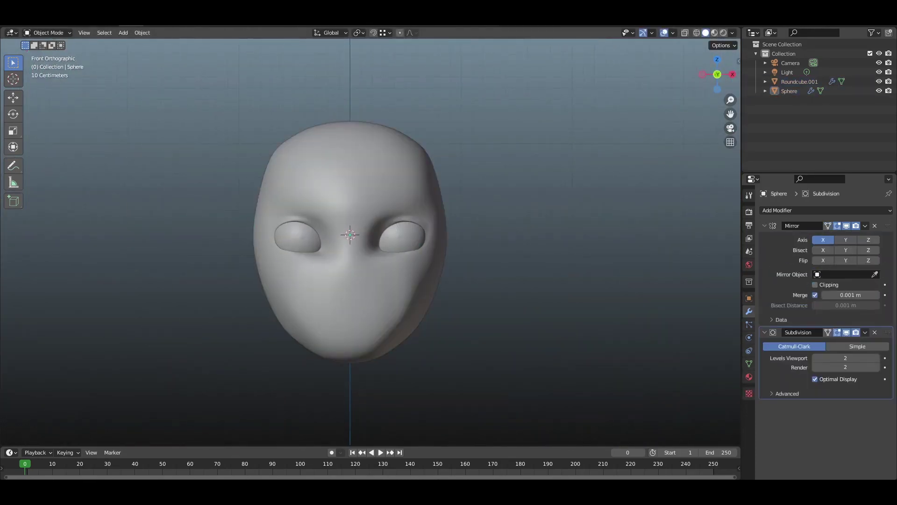
key(KP_3)
scroll(411, 249, up, 5)
key(Tab)
key(g)
key(y)
key(Escape)
Extrude the faces on the underside of the head about 0.5 m downward as a neck.
key(KP_1)
scroll(413, 202, down, 5)
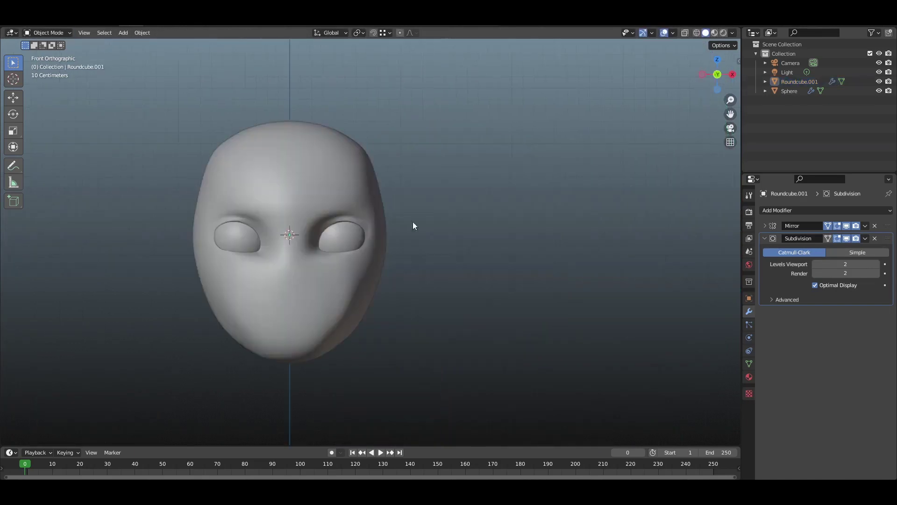
scroll(342, 216, up, 2)
click(385, 203)
middle_drag(385, 203, 354, 239)
key(KP_1)
scroll(384, 222, up, 3)
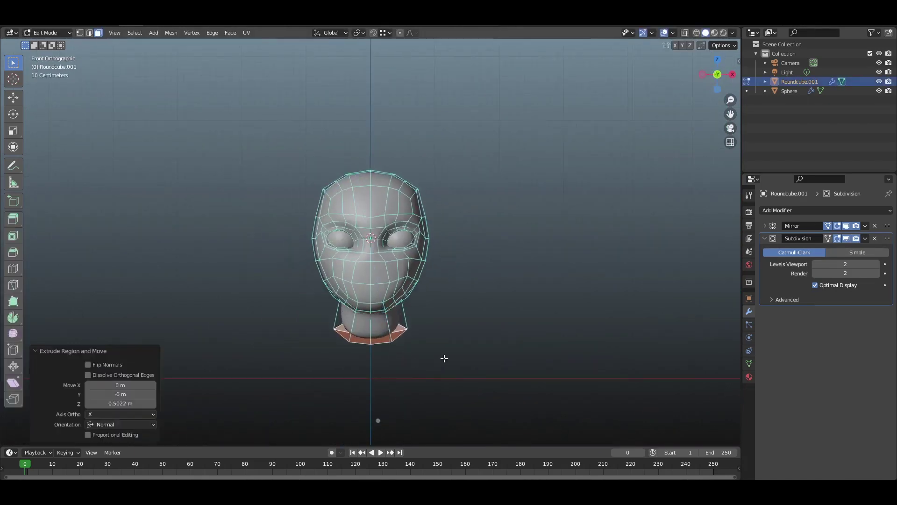
Delete the selected faces on the underside of the head to open a hole for the neck.
key(KP_3)
middle_drag(419, 356, 387, 337)
key(2)
right_click(388, 337)
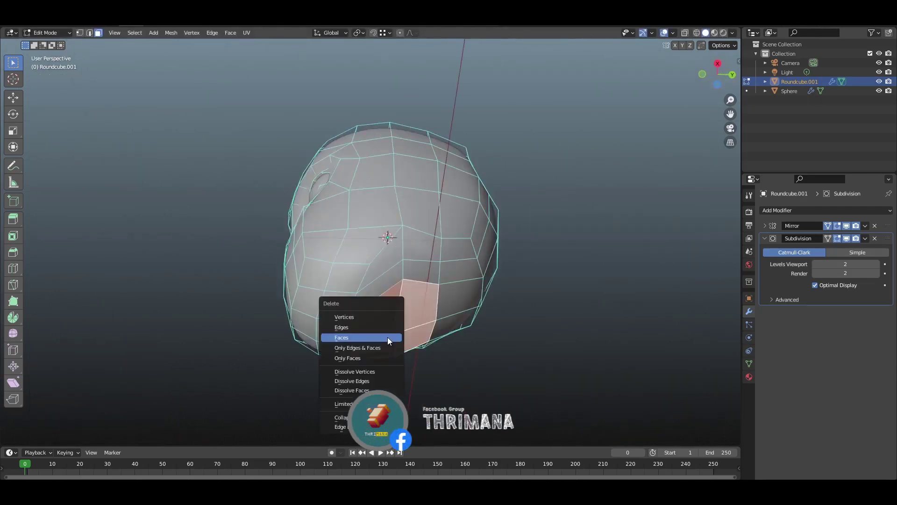
click(520, 316)
Extrude the neck hole's edge loop downward and shape the neck and its flared base.
key(KP_7)
middle_drag(520, 316, 489, 336)
key(e)
click(488, 336)
key(KP_1)
key(s)
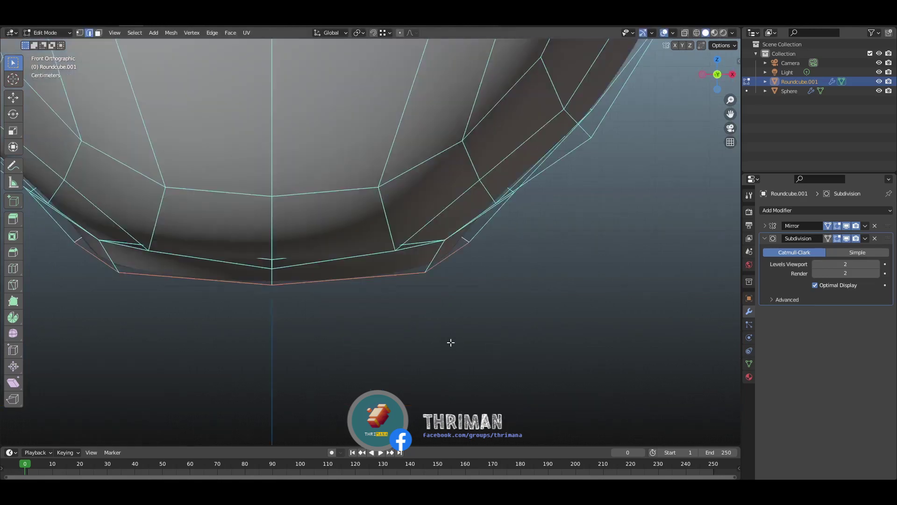
key(ctrl+KP_7)
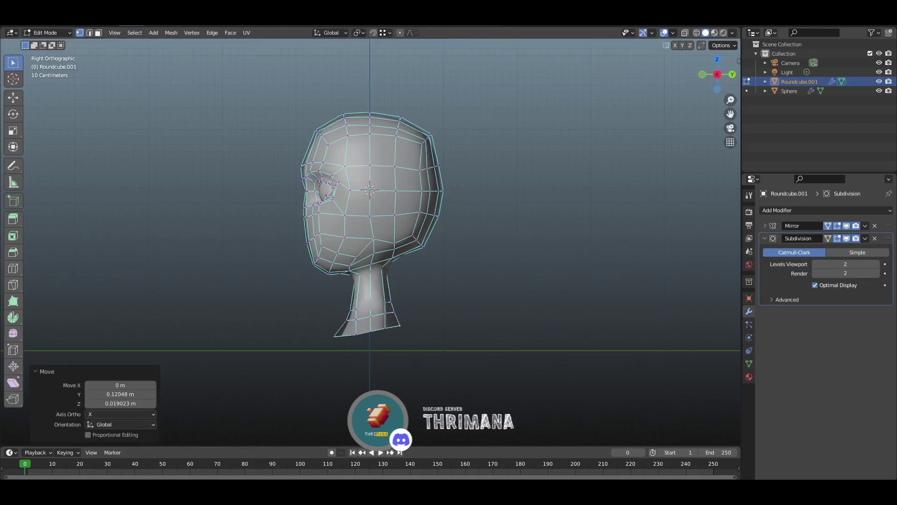
key(g)
scroll(405, 389, up, 2)
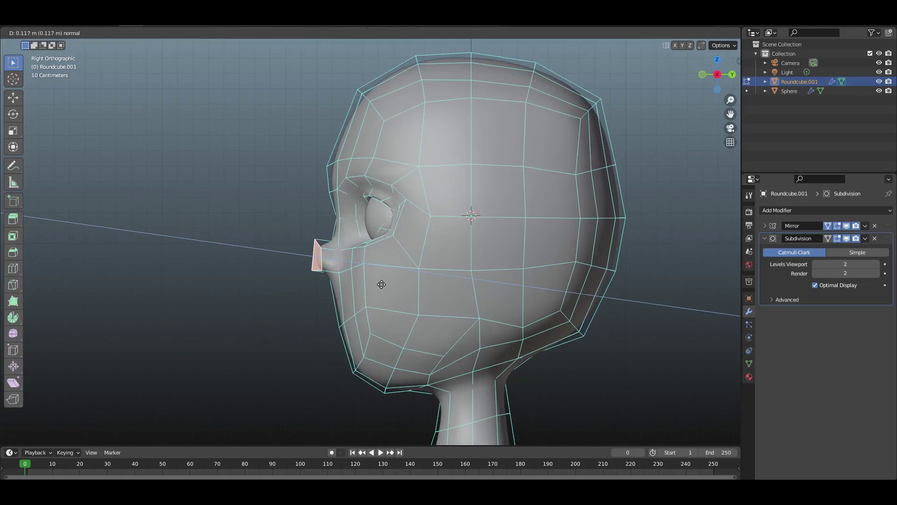
Extrude the nose faces about 0.12 m out of the face and shape the nose in the side and front views.
click(382, 284)
key(g)
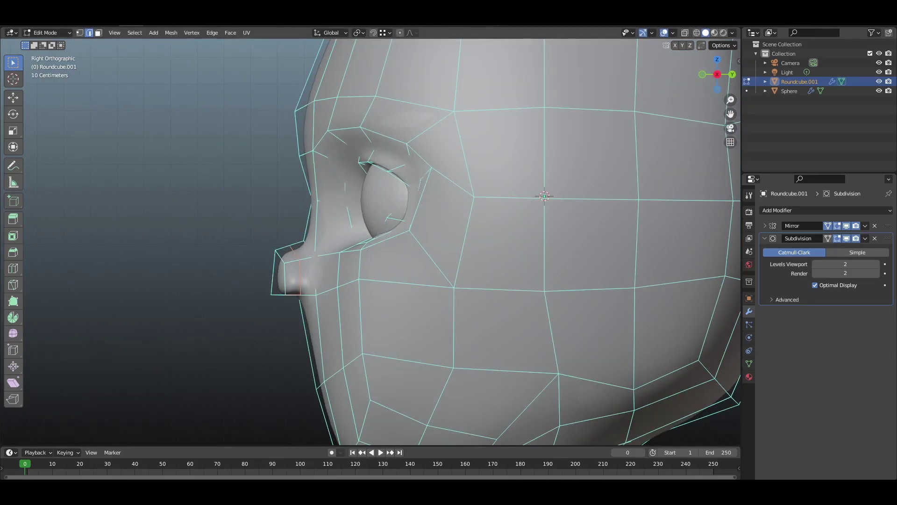
key(KP_1)
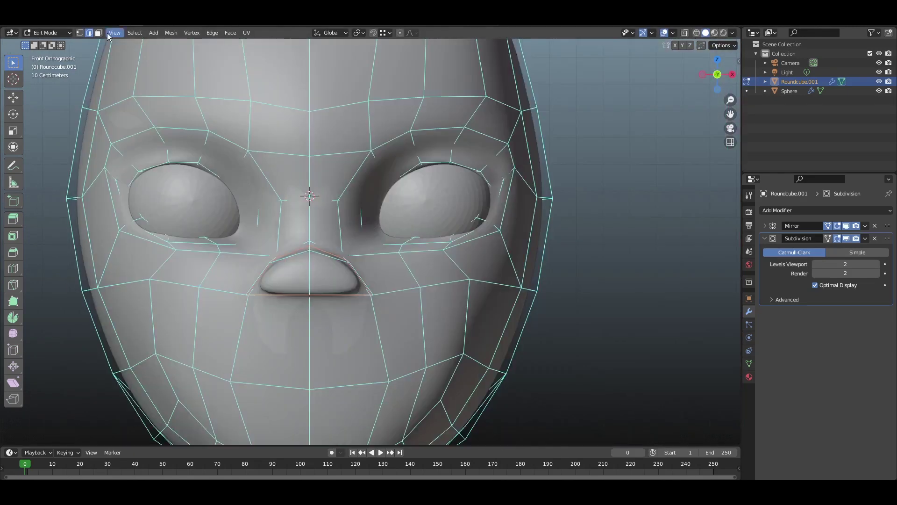
middle_drag(291, 258, 307, 284)
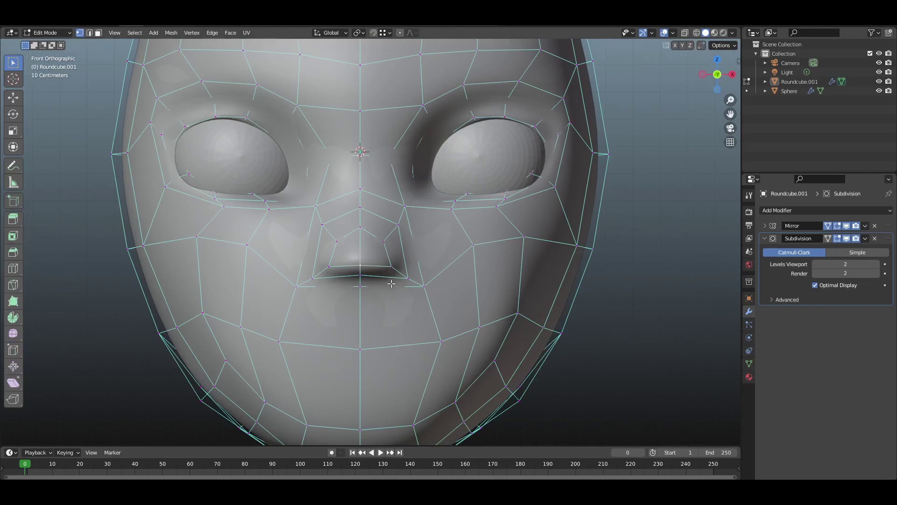
click(422, 281)
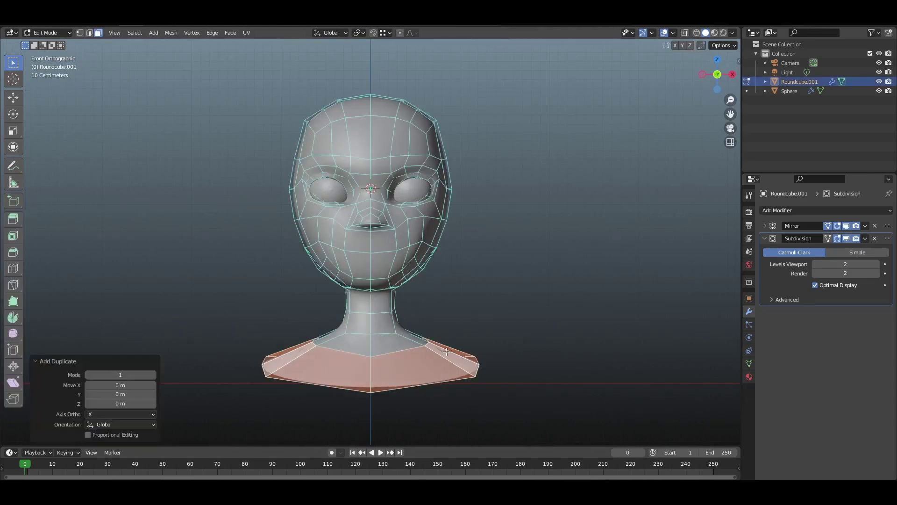
Separate the duplicated shoulder faces into their own garment object and slide its middle edge loop.
key(g)
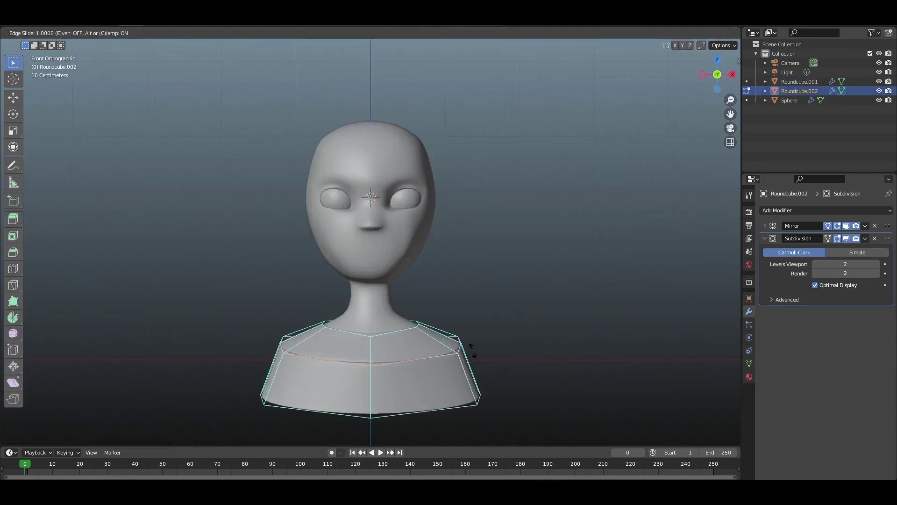
key(Tab)
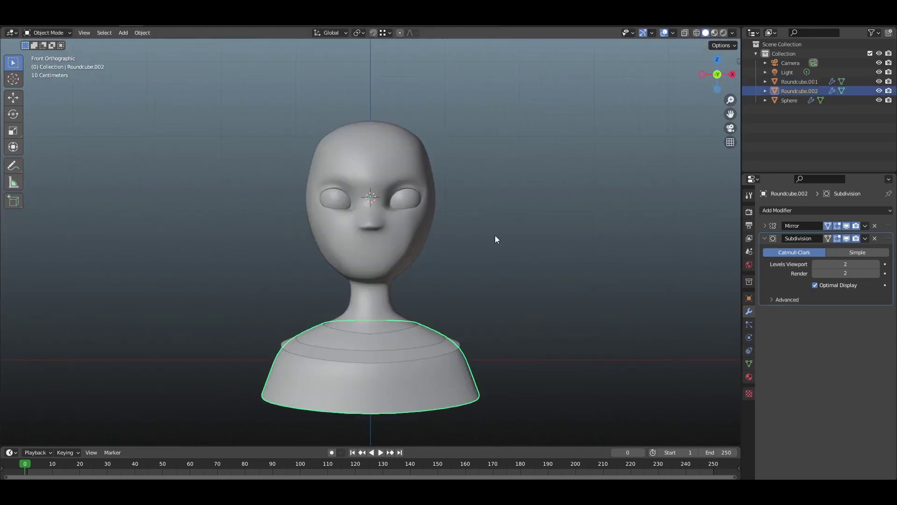
Draw the upper and lower vertices of the inset mouth region toward the mouth line and slide the ones near the corners.
key(shift+v)
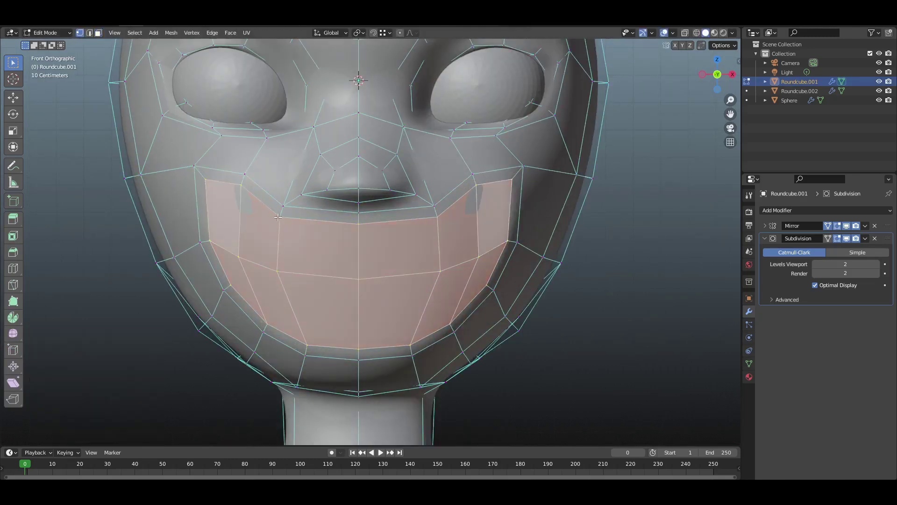
click(438, 216)
key(g)
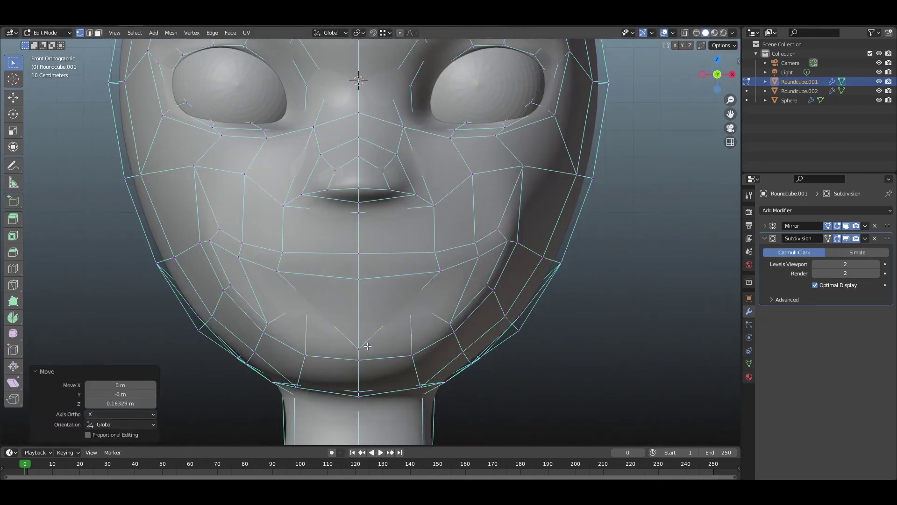
key(g)
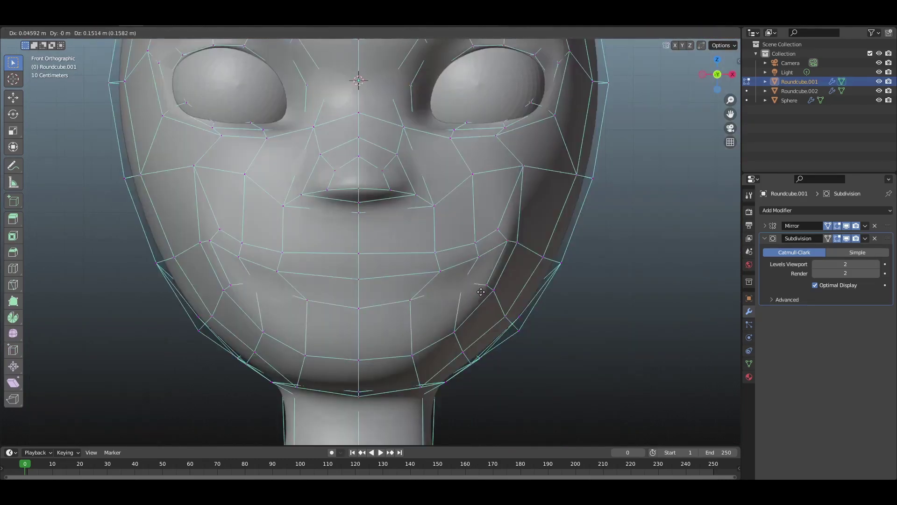
click(481, 291)
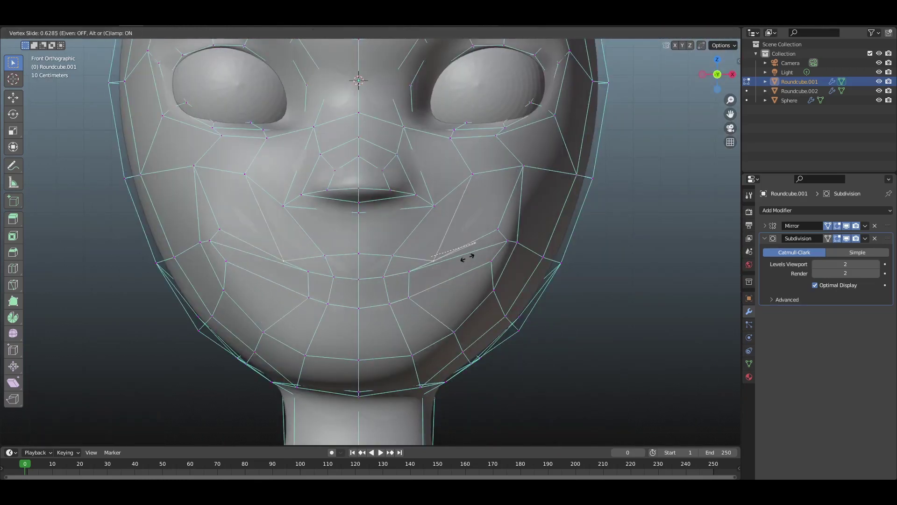
click(323, 254)
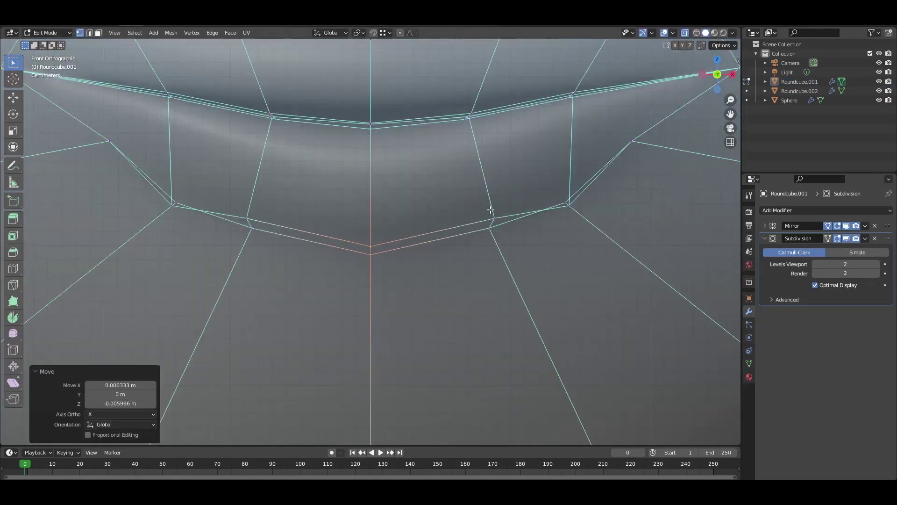
Adjust the lower lip's contour in the front view, raising its side vertices about 0.008 m.
key(g)
key(g)
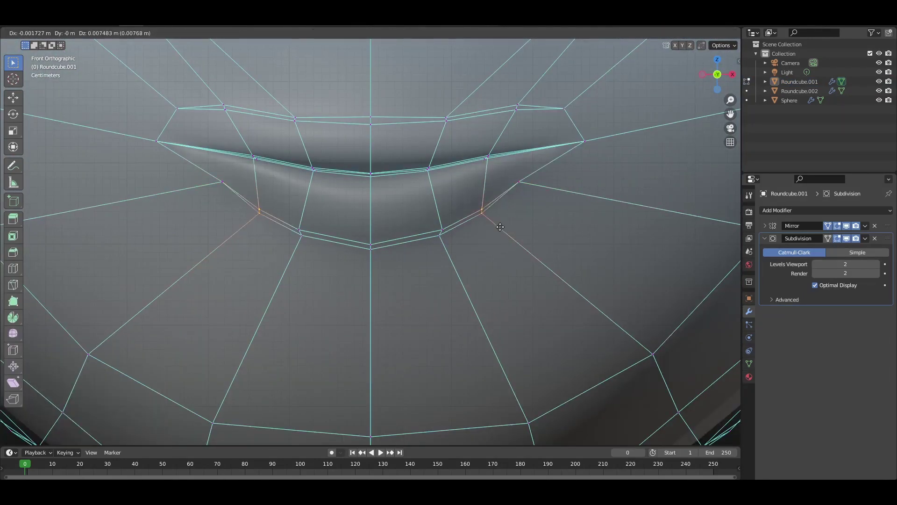
click(481, 262)
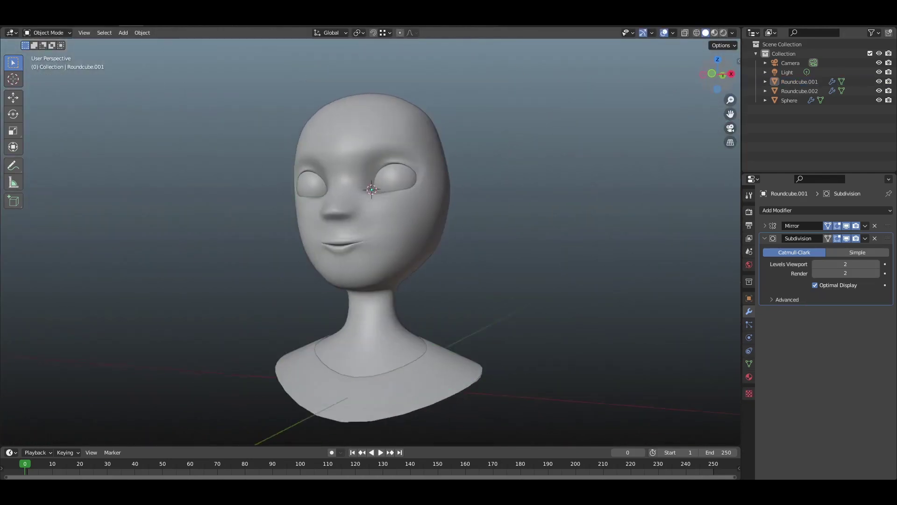
Add a sphere, scale it to 0.597 and raise it about 0.53 m to the crown of the head.
key(shift+a)
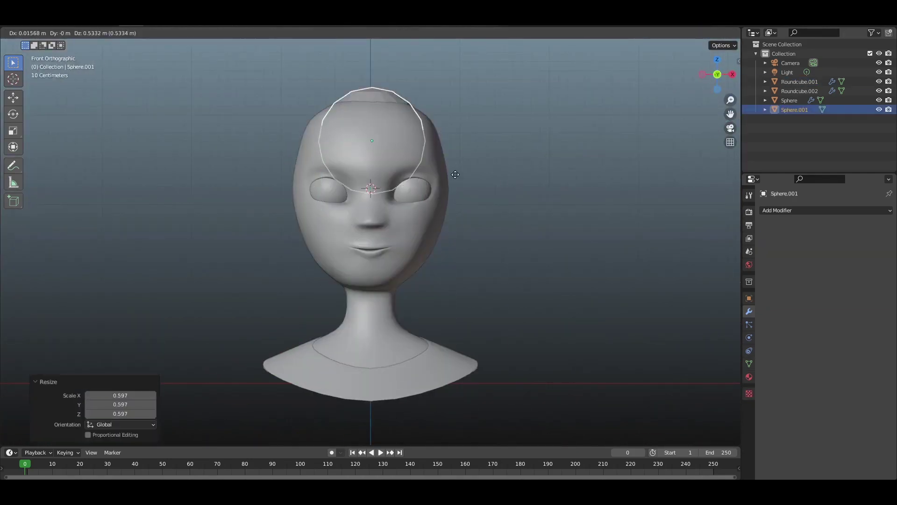
click(825, 210)
click(712, 383)
key(ctrl+z)
Put the new sphere into Sculpt Mode and remesh it for sculpting with the Snake Hook brush.
click(13, 33)
click(49, 33)
click(50, 64)
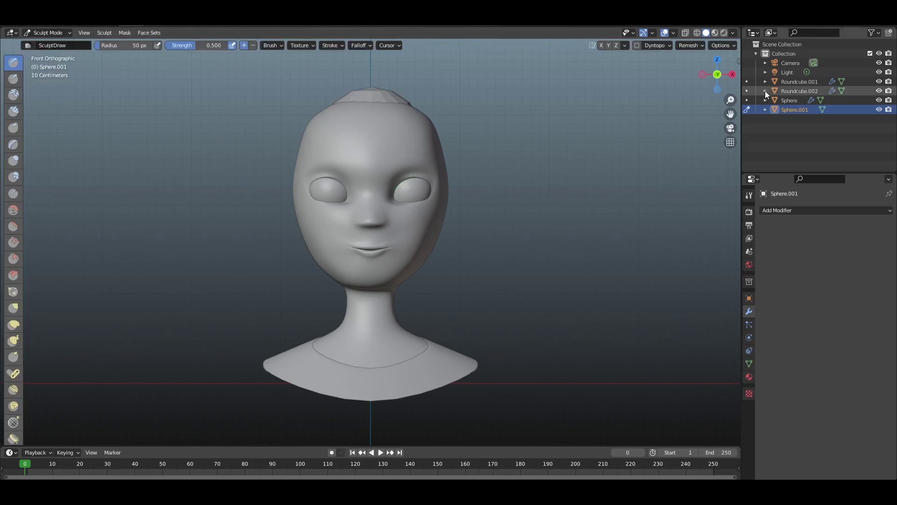
click(690, 45)
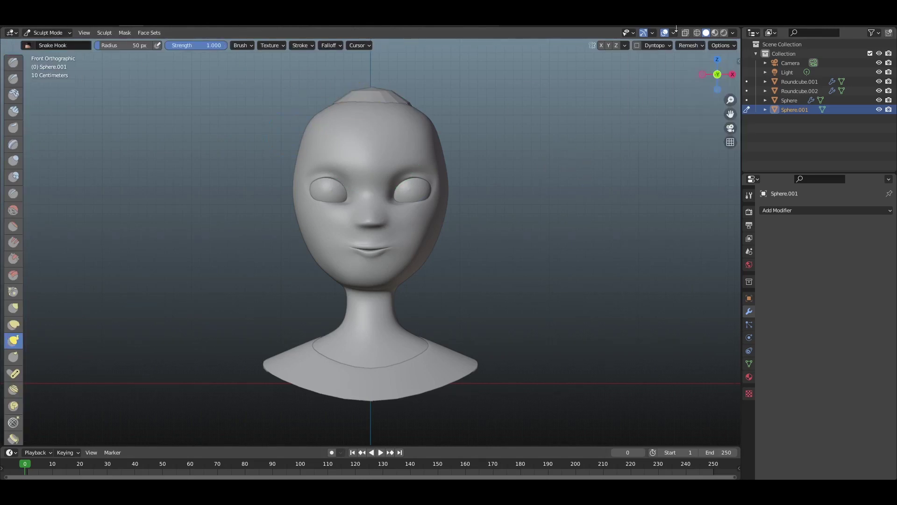
click(689, 44)
Pull the sphere over one side of the crown as a hair mass with a 112 px Snake Hook brush.
middle_drag(360, 96, 554, 122)
middle_drag(323, 106, 412, 106)
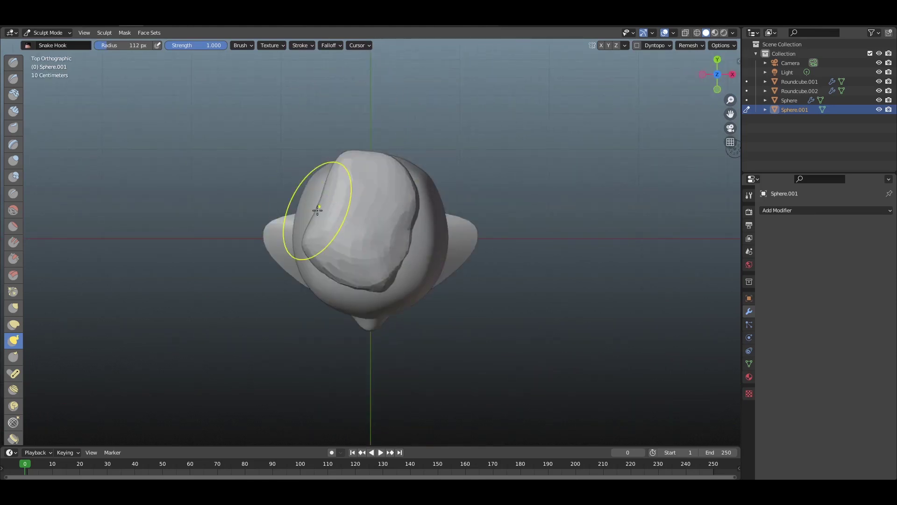
key(KP_1)
key(ctrl+KP_3)
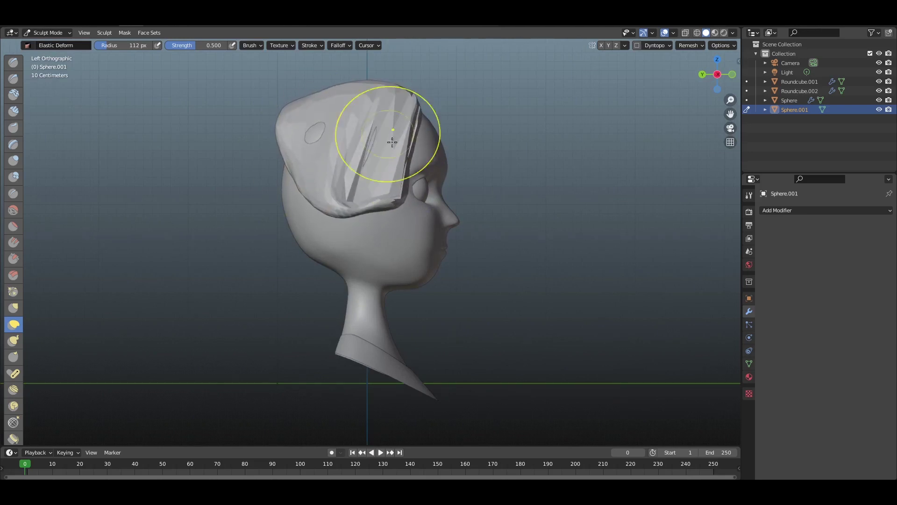
Stretch the hair mass down past the jaw toward the shoulder with the Elastic Deform brush, working from front, side and back.
key(KP_1)
middle_drag(437, 126, 575, 133)
drag(407, 243, 404, 285)
key(KP_1)
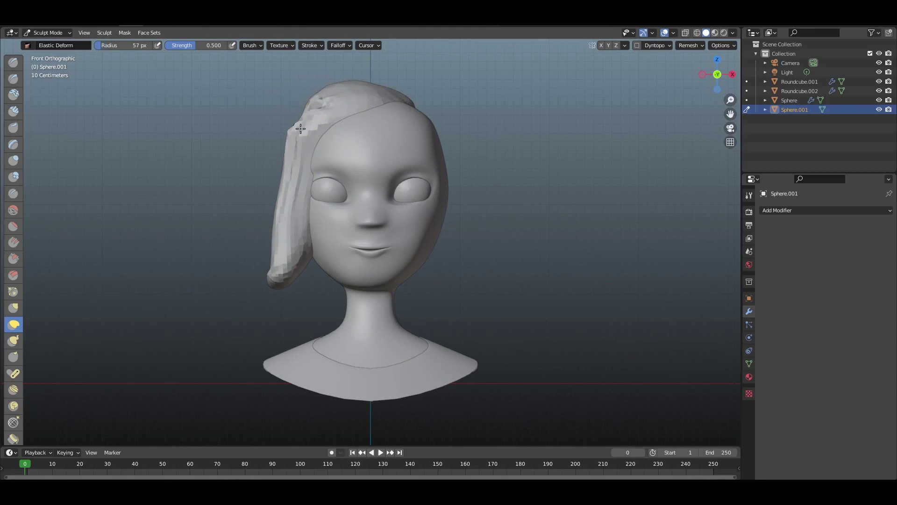
key(ctrl+KP_3)
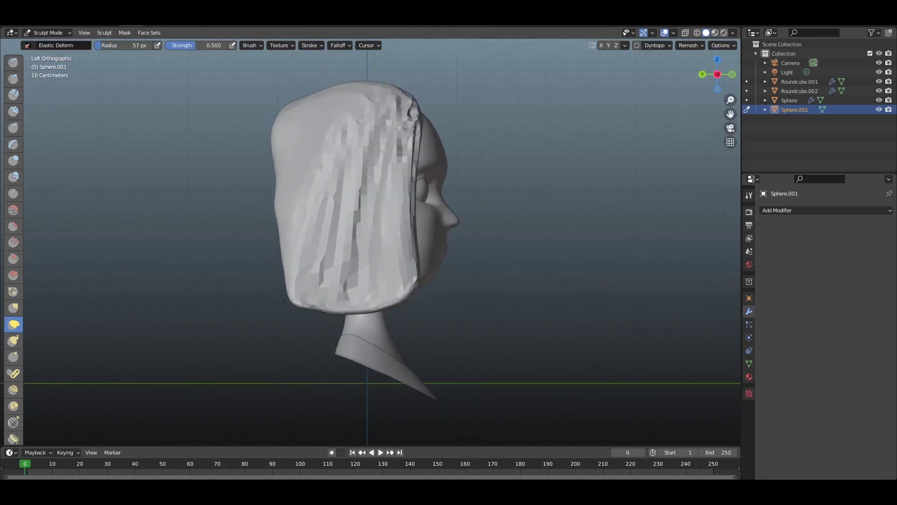
key(KP_3)
key(ctrl+KP_1)
middle_drag(419, 336, 360, 242)
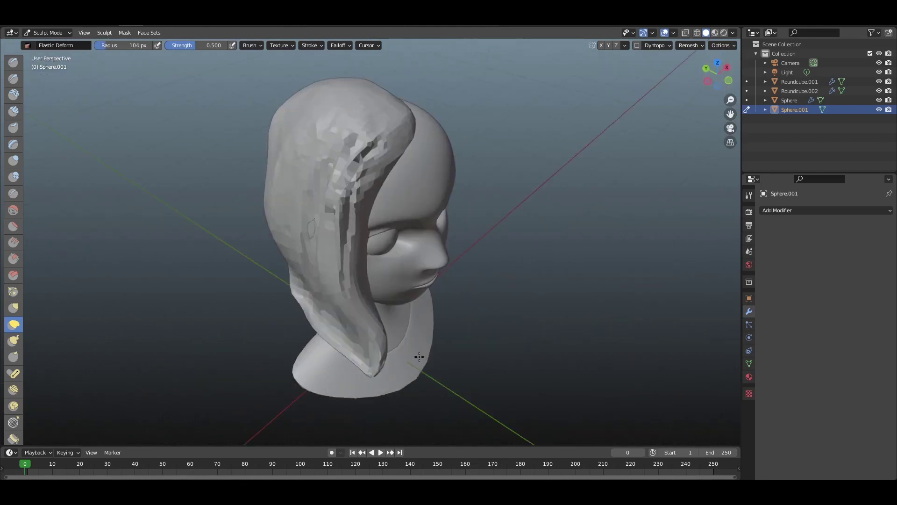
Push the hair's inner edge beside the eye toward the face with a resized Grab brush.
key(KP_1)
ctrl+middle_drag(350, 197, 247, 135)
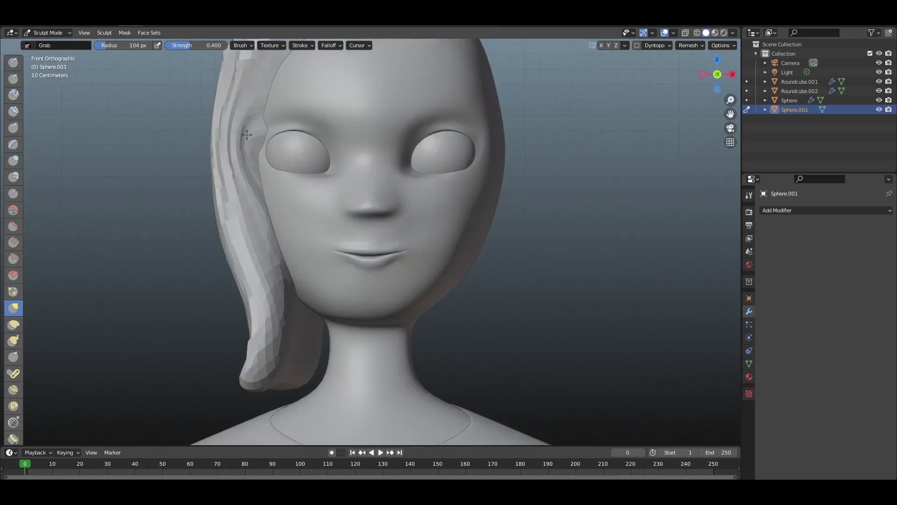
key(f)
click(287, 152)
drag(255, 145, 270, 145)
scroll(14, 338, down, 2)
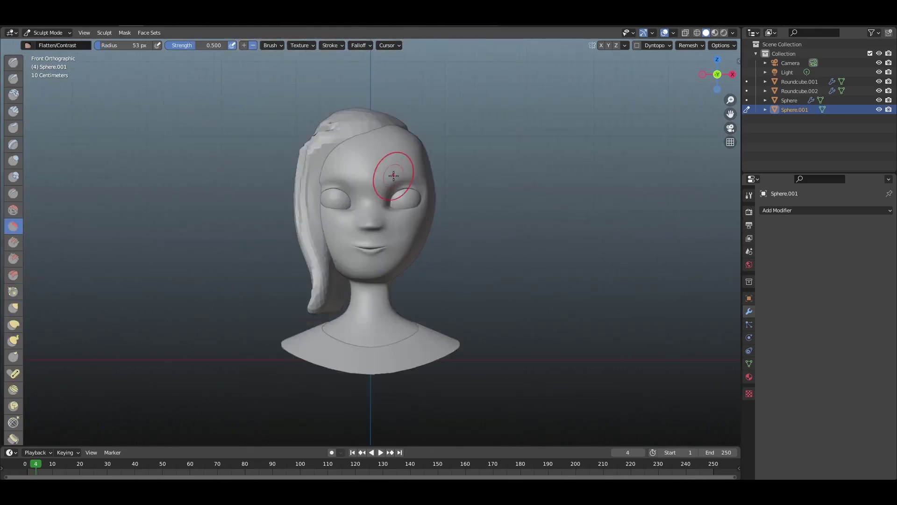
Duplicate the hair half in Object Mode, mirror it and move it along X onto the other side of the head.
key(ctrl+Tab)
key(shift+d)
click(468, 154)
right_click(421, 89)
click(509, 202)
key(g)
key(x)
click(444, 172)
key(KP_7)
key(KP_1)
key(KP_7)
key(KP_1)
key(KP_7)
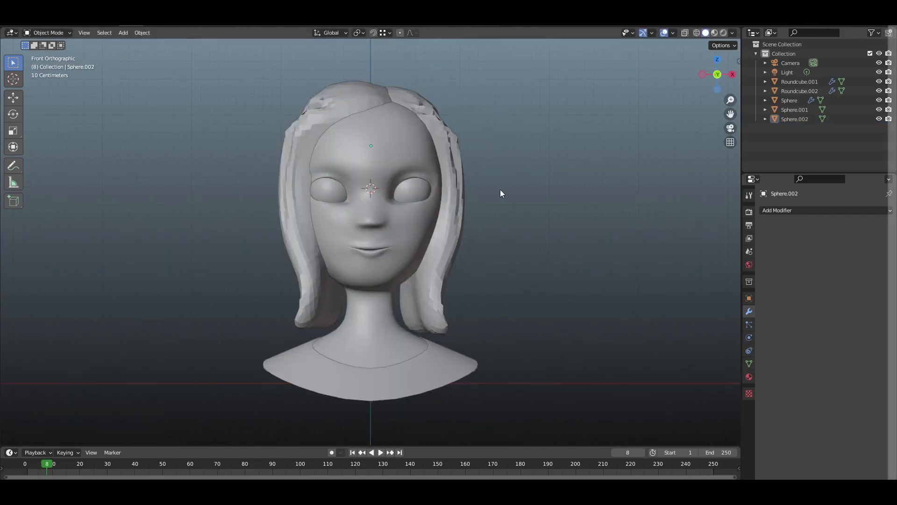
Put the hair into Sculpt Mode and choose the Grab brush for shaping it.
middle_drag(501, 194, 38, 37)
click(38, 35)
click(46, 62)
click(20, 307)
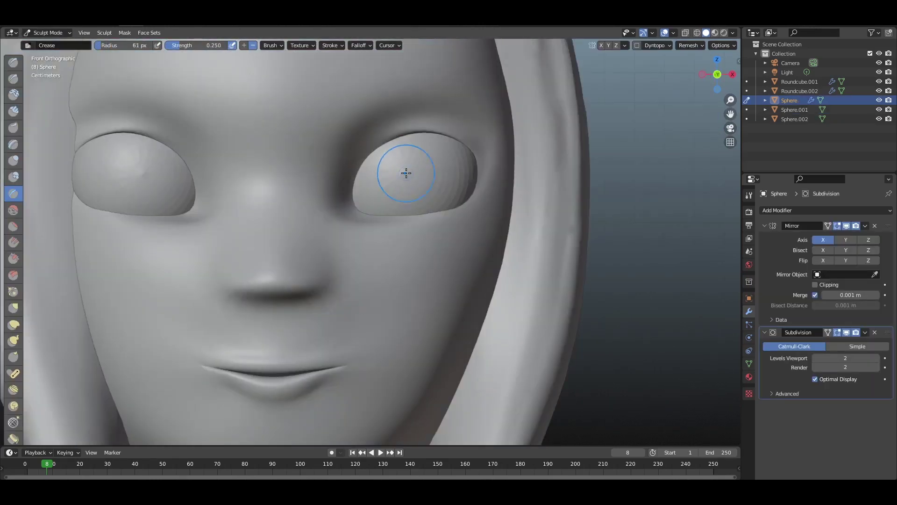
Resize the brush for sculpting the eyeballs.
key(f)
click(489, 184)
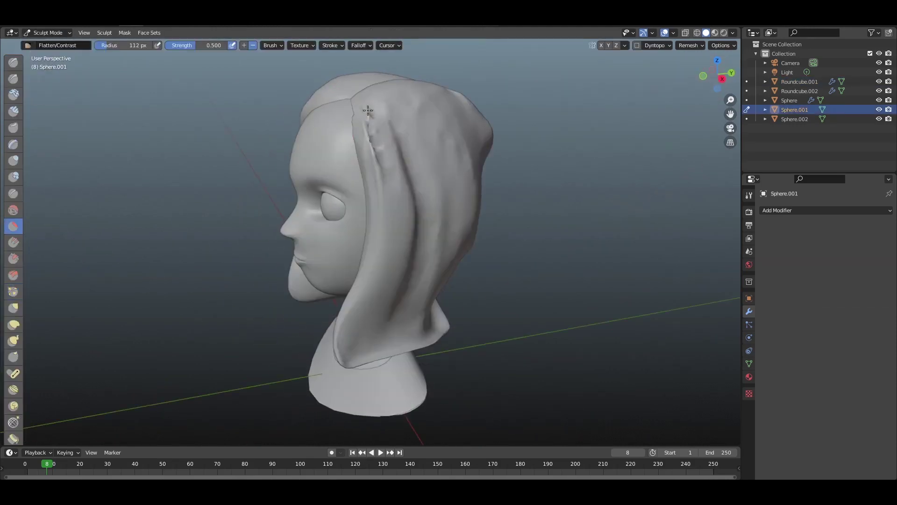
Separate a copy of the head's face strip above the eye into its own mirrored eyebrow object.
key(alt+q)
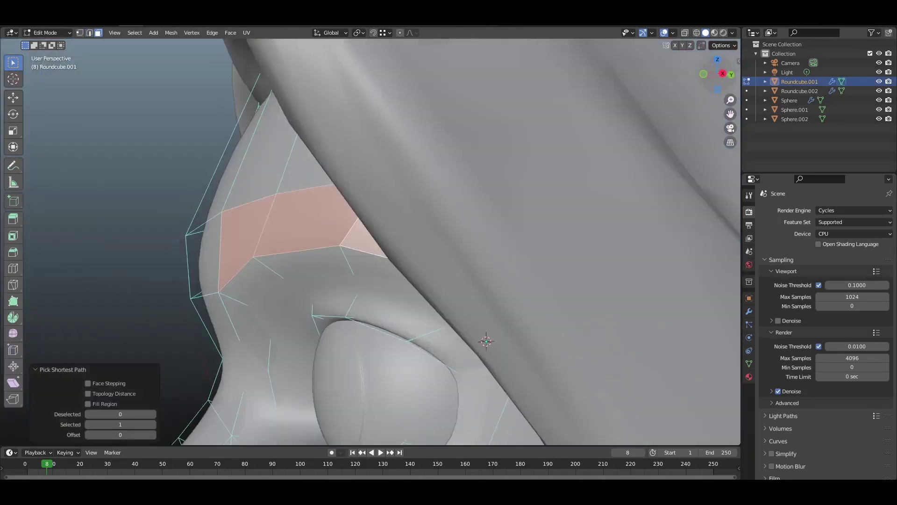
click(717, 75)
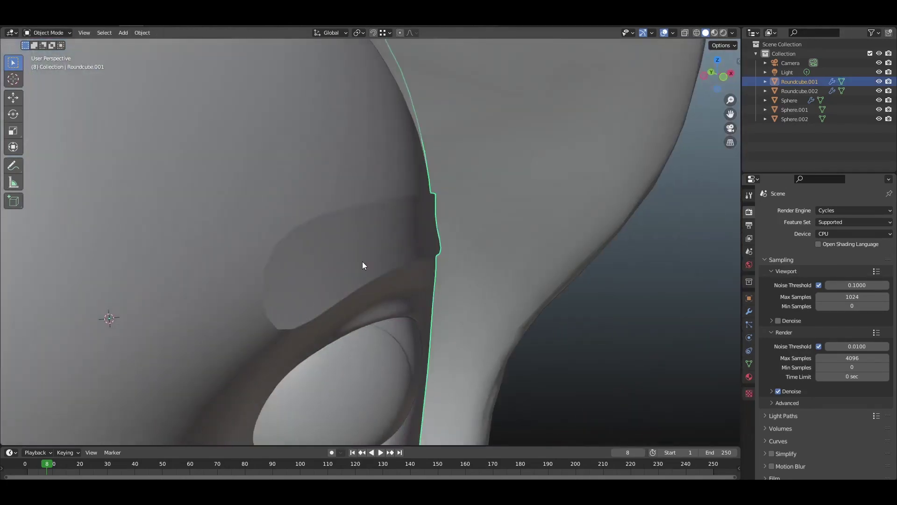
right_click(363, 262)
click(427, 265)
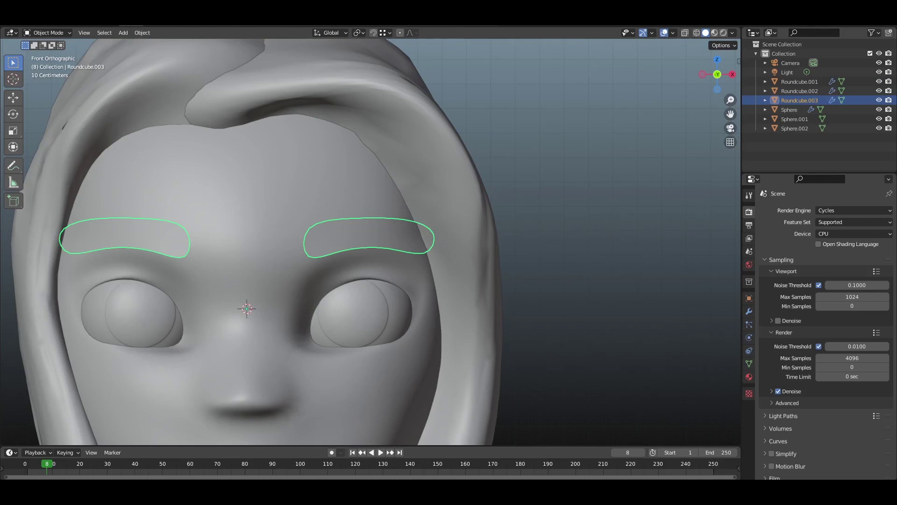
Move the eyebrow's vertices in X-ray to slim the strip into a narrow arch above the eye.
click(366, 263)
drag(375, 233, 405, 268)
key(g)
drag(416, 248, 440, 280)
click(443, 262)
key(alt+z)
drag(421, 218, 456, 257)
key(g)
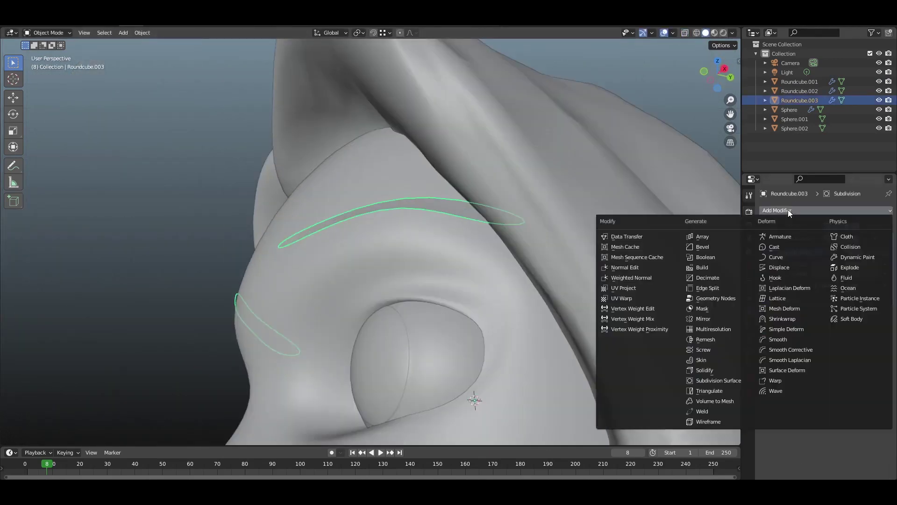
Add a Solidify modifier with 0.06 m thickness to the eyebrow and place it above the Subdivision modifier.
click(706, 377)
drag(886, 302, 880, 239)
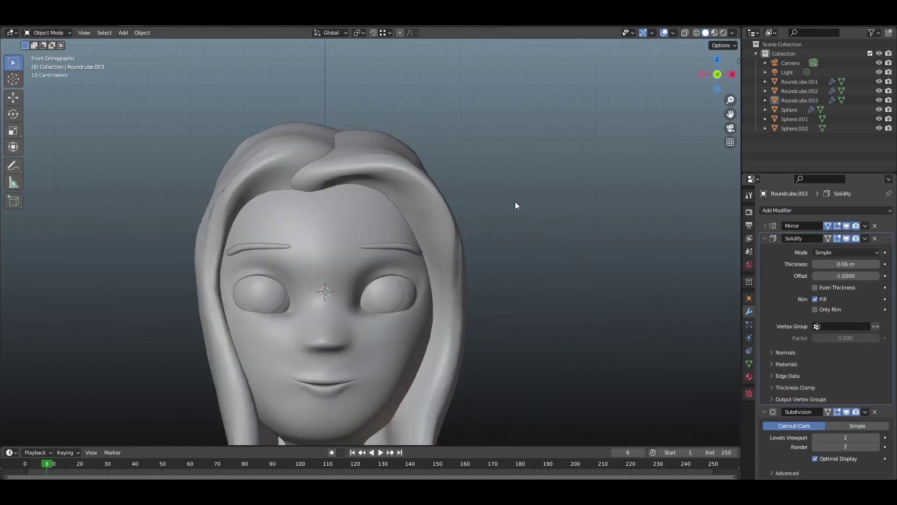
click(472, 243)
Refine the thickened eyebrow's end vertices in Edit Mode so it follows the brow.
middle_drag(514, 267, 430, 110)
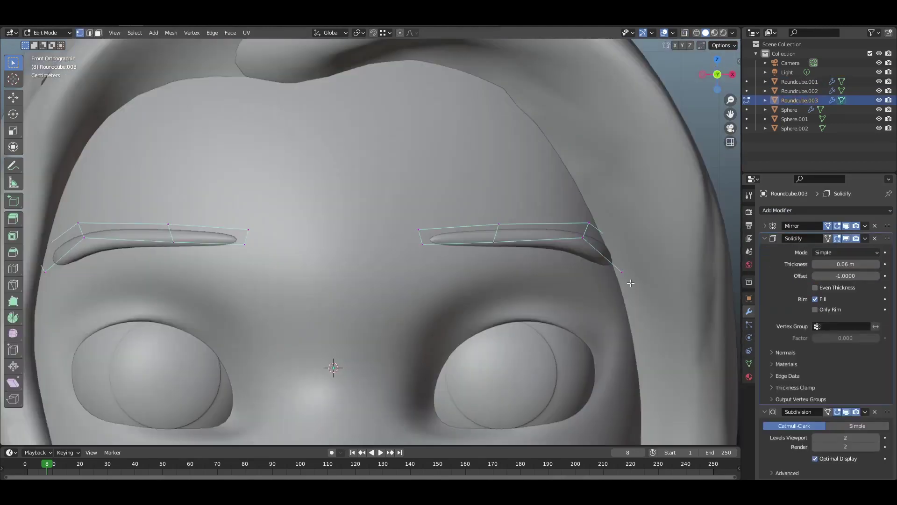
key(alt+z)
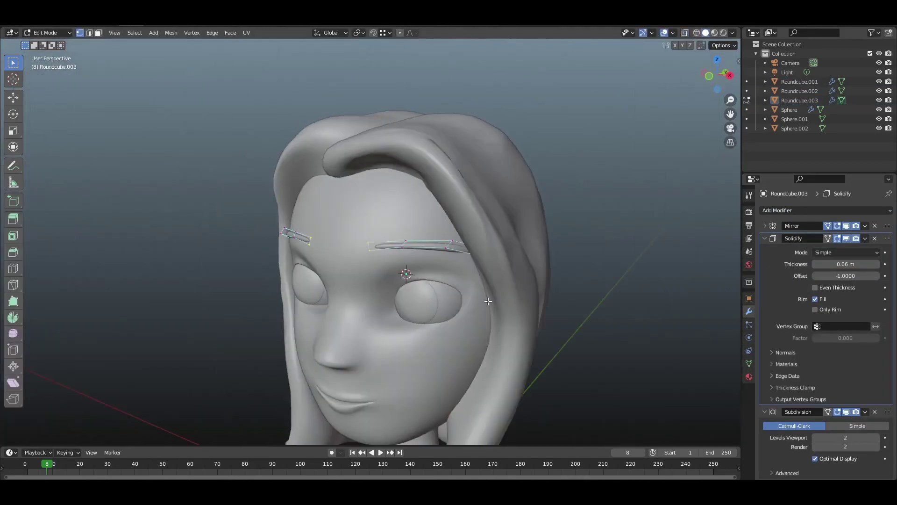
click(460, 263)
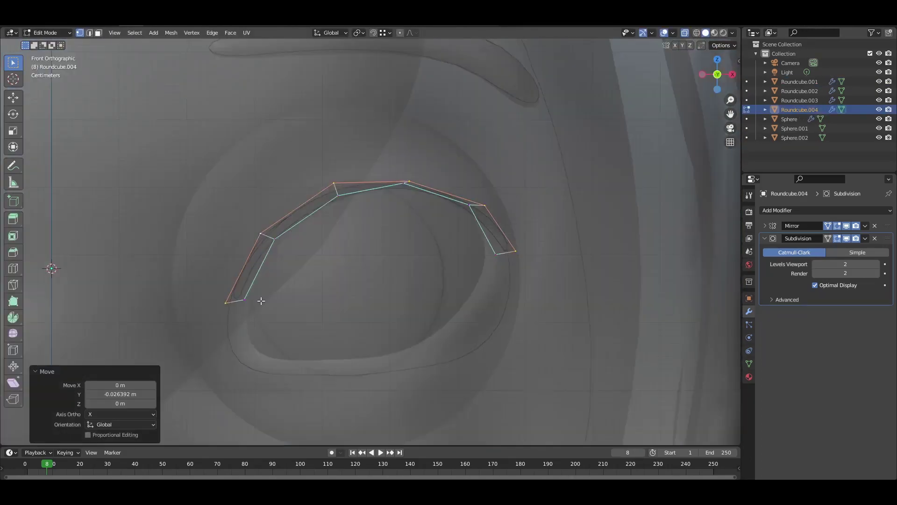
Move the upper eyelash strip's vertices to fit the eyelid's outline in the front view.
key(g)
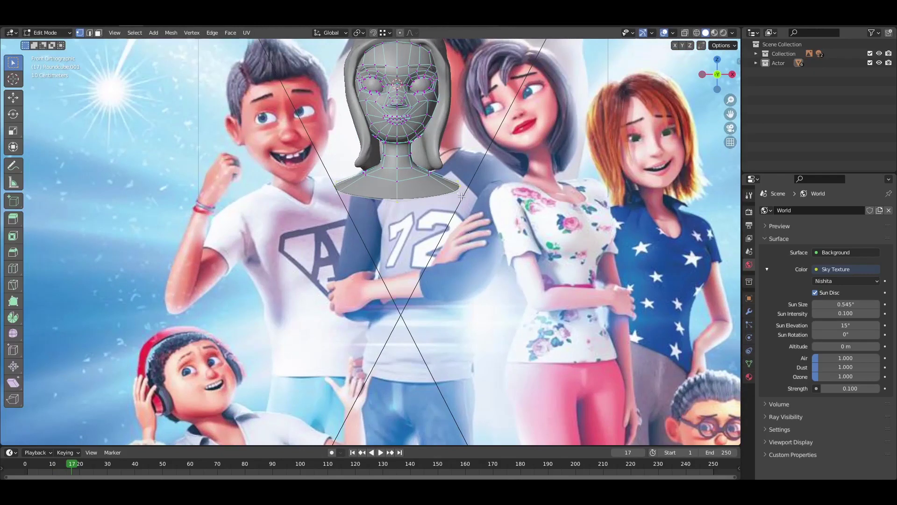
Raise the body mesh's shoulder border about 0.135 m along Z over the reference image.
click(482, 210)
scroll(452, 220, down, 3)
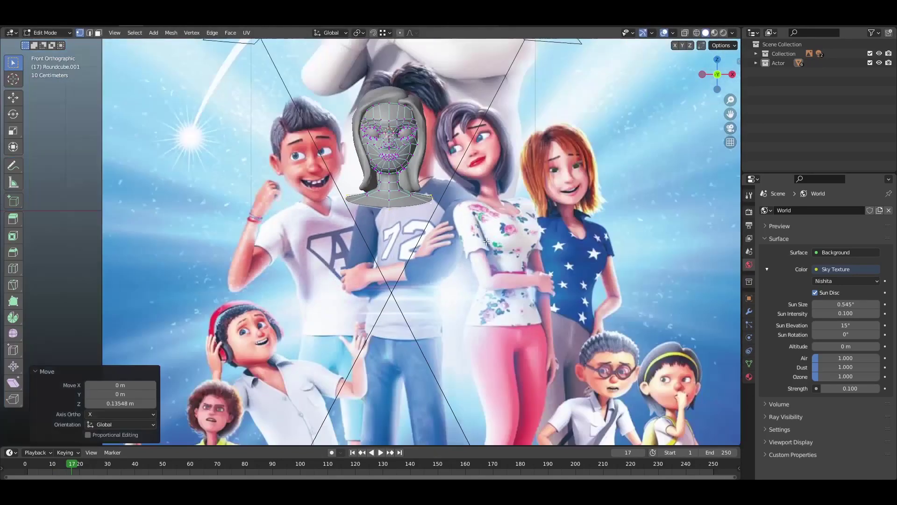
scroll(452, 220, up, 2)
Extrude the shoulder border down in successive sections to form the chest, waist and hips.
key(g)
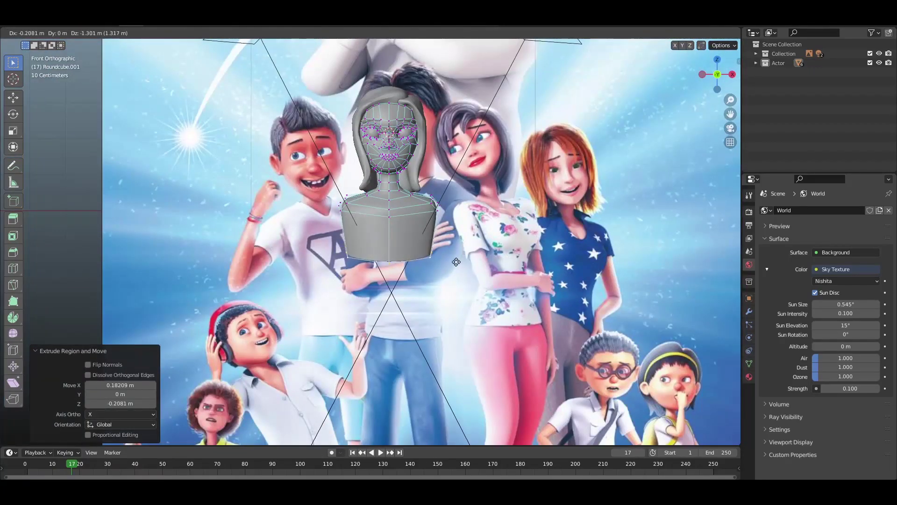
click(448, 276)
ctrl+scroll(435, 284, down, 3)
click(469, 258)
middle_drag(469, 257, 344, 293)
scroll(467, 259, up, 2)
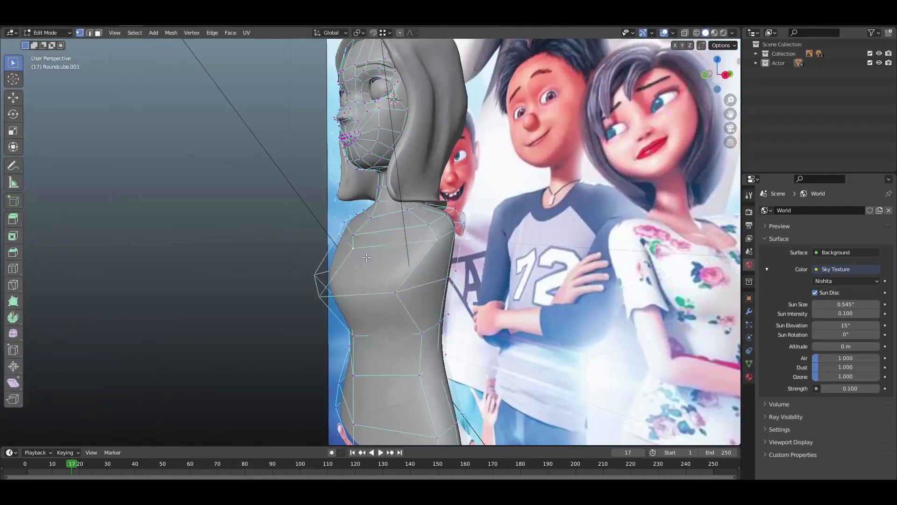
Move the torso's vertices at the back of the chest about 0.15 m rearward in the side view.
scroll(357, 252, down, 5)
key(KP_1)
key(KP_3)
scroll(374, 234, up, 5)
drag(372, 219, 421, 246)
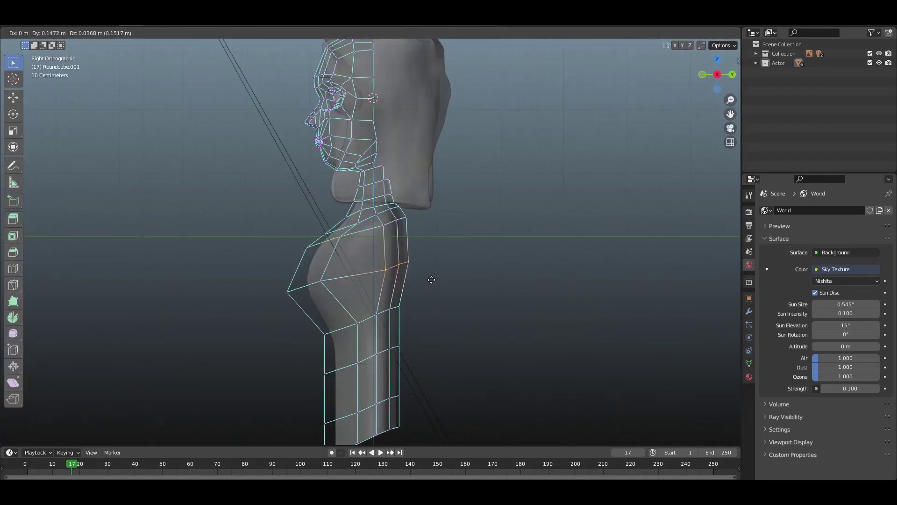
key(KP_1)
scroll(453, 353, down, 5)
key(KP_3)
scroll(452, 352, up, 6)
scroll(653, 108, down, 4)
key(KP_1)
key(KP_3)
middle_drag(343, 160, 427, 250)
Lower the centre of the torso's bottom edge about 0.446 m along Z.
key(Tab)
key(KP_1)
key(3)
click(427, 250)
key(KP_1)
key(1)
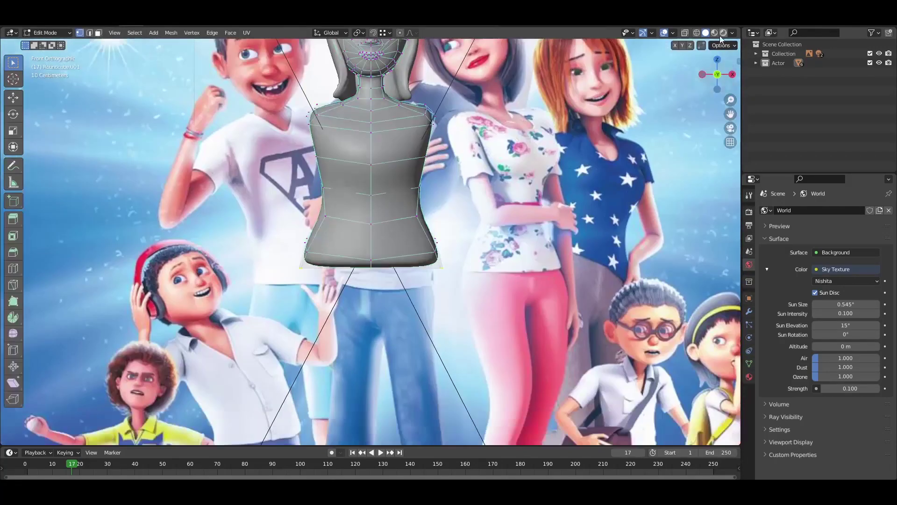
key(g)
key(z)
click(388, 304)
middle_drag(387, 305, 343, 260)
key(KP_1)
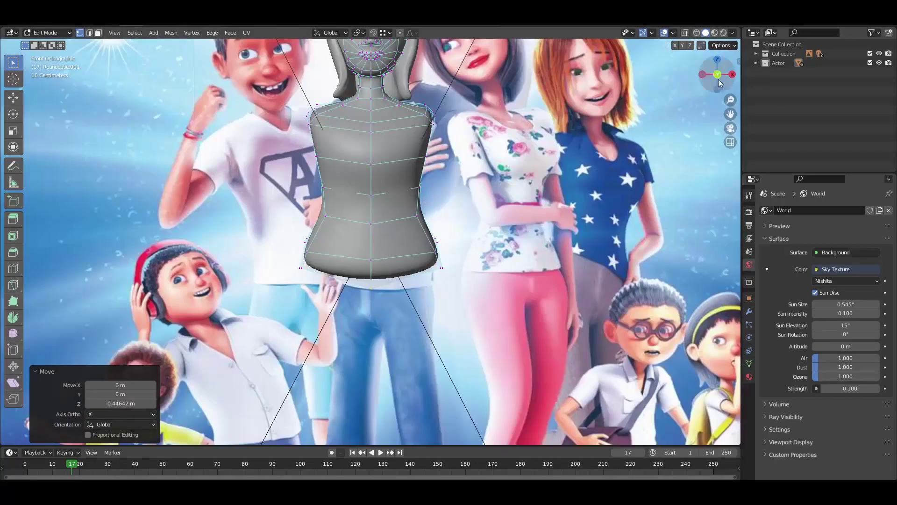
Extrude the faces on the torso's underside about 3.04 m down to start the legs.
middle_drag(327, 154, 345, 159)
key(KP_1)
scroll(345, 160, up, 8)
scroll(345, 159, down, 6)
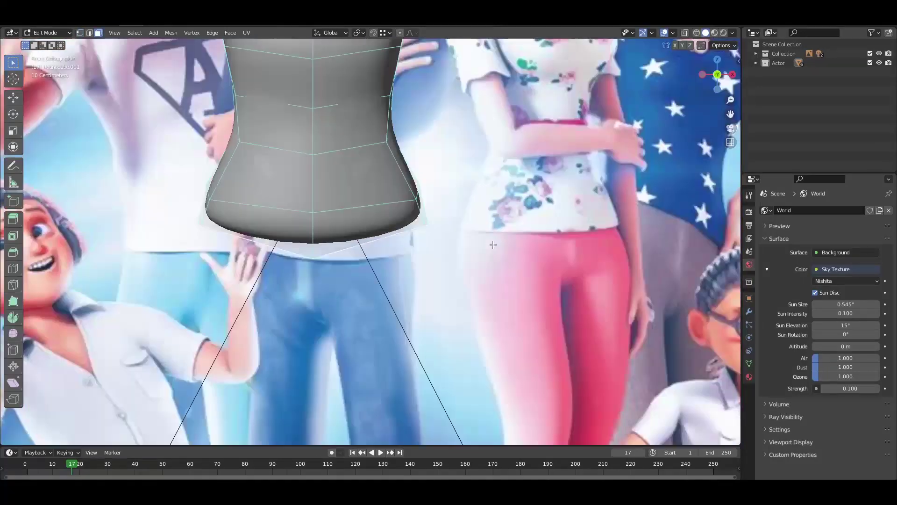
key(KP_1)
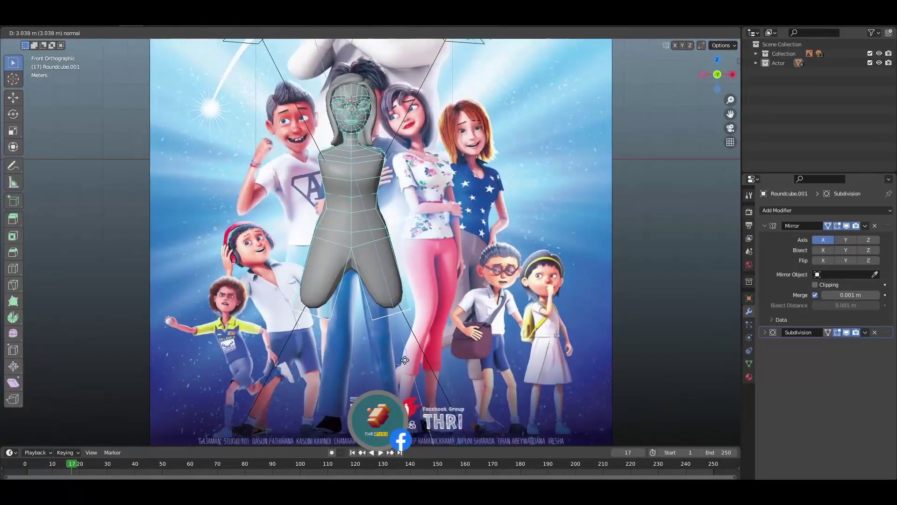
click(404, 360)
Extrude the legs on down to the ankles, adjust their position and scale the ends to 0.511.
key(s)
scroll(405, 360, down, 3)
key(e)
key(g)
key(s)
key(1)
scroll(387, 336, up, 5)
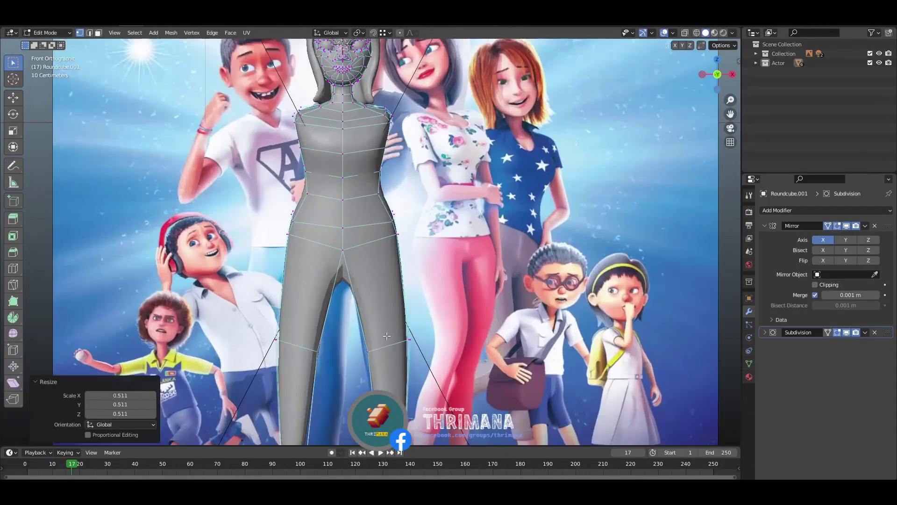
scroll(387, 337, down, 6)
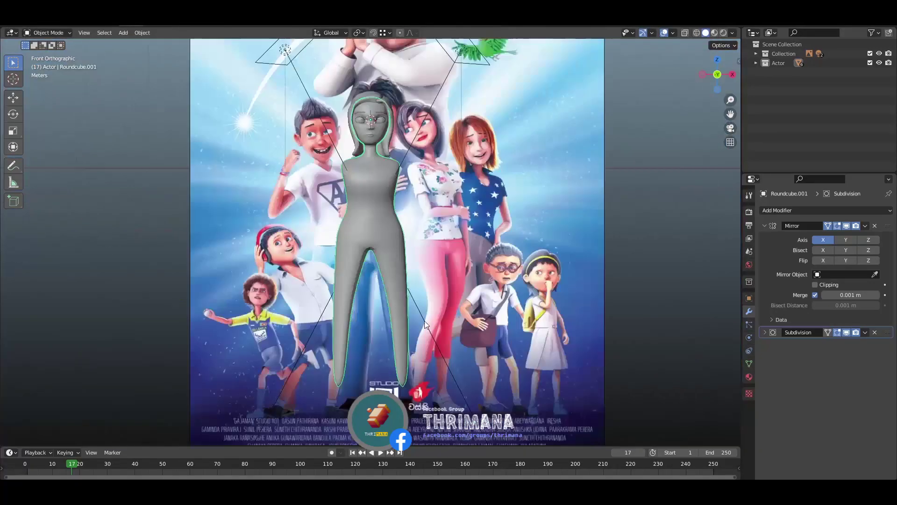
middle_drag(387, 336, 397, 327)
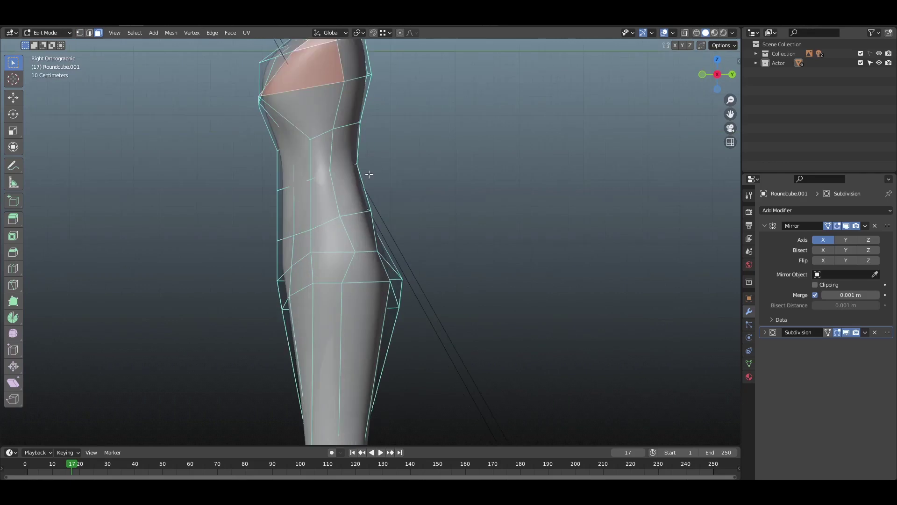
Try to extrude the arms down and outward from the torso's upper side faces.
middle_drag(359, 155, 326, 151)
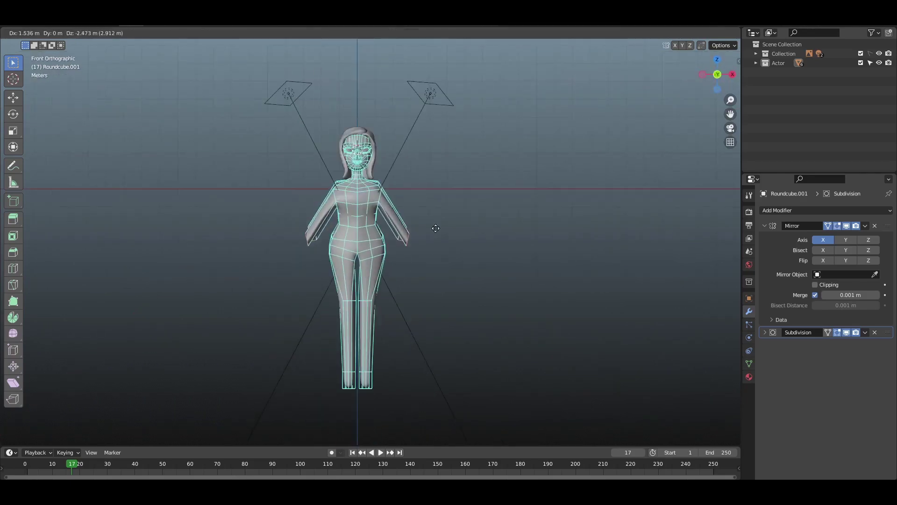
scroll(406, 272, up, 3)
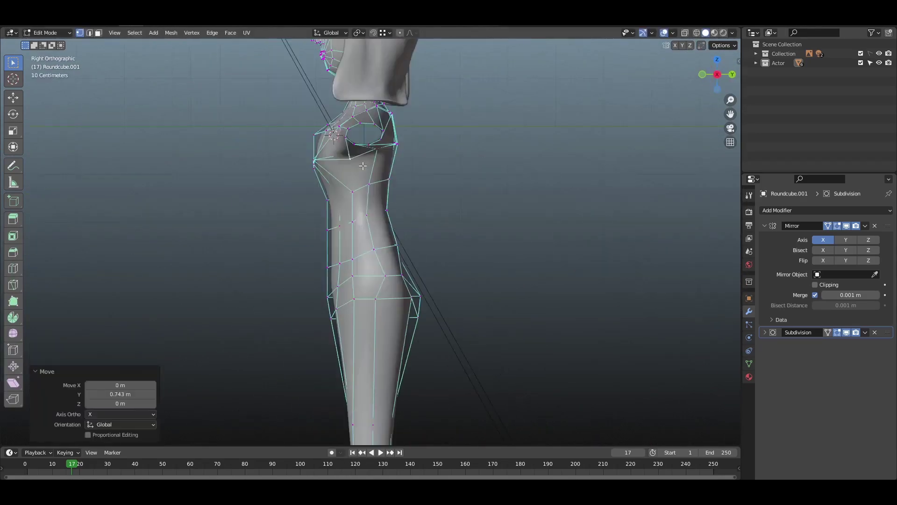
Extrude the arms straight out from the shoulder openings and add one edge loop around the middle of the arms.
right_click(355, 117)
mouse_move(370, 116)
click(424, 126)
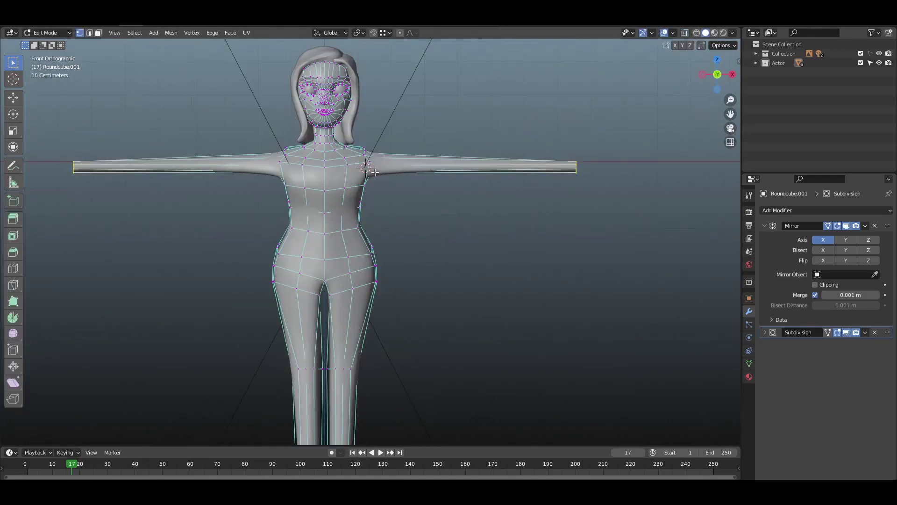
key(r)
click(436, 386)
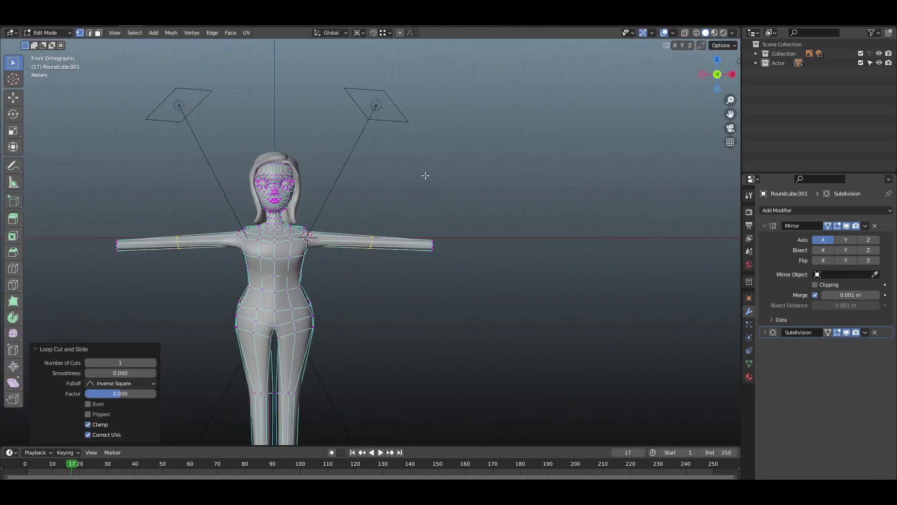
Try rotating the arms down 76.3° beside the body.
key(r)
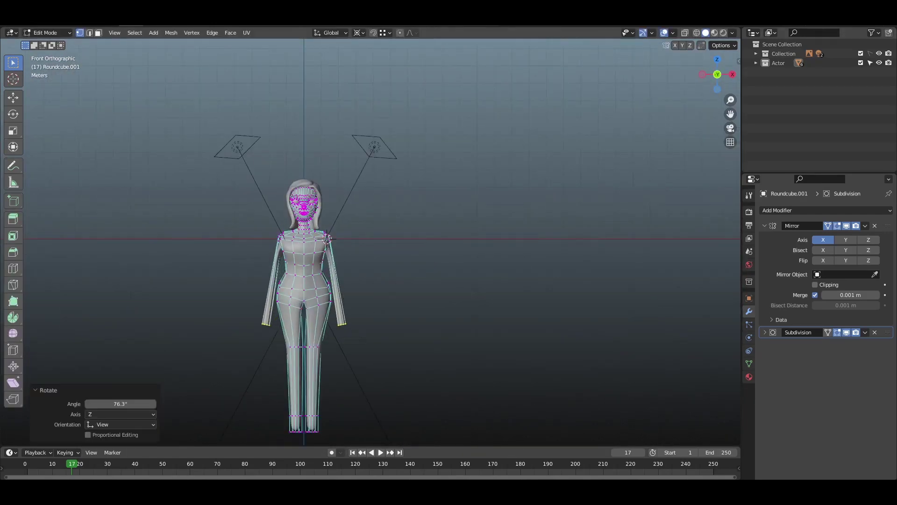
scroll(444, 204, up, 4)
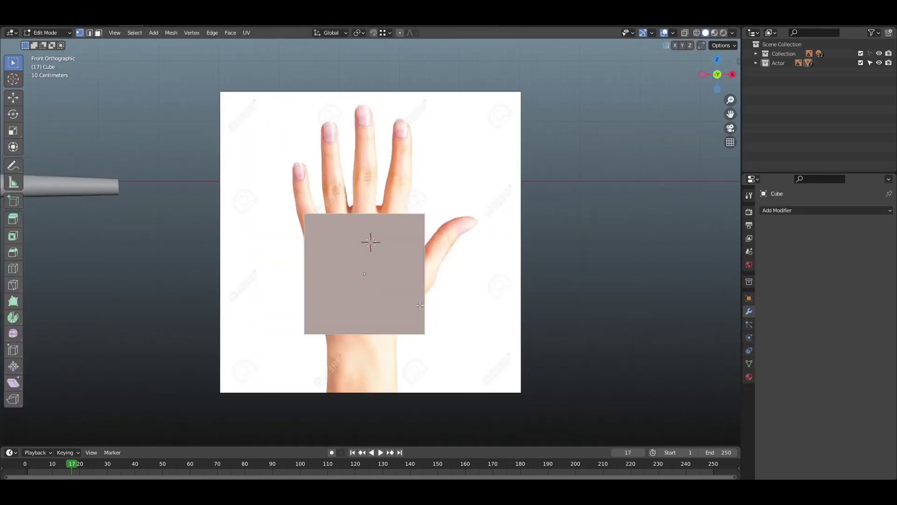
Taper the palm cube's wrist end along X to match the hand reference and add lengthwise loop cuts across the palm.
key(s)
key(x)
click(438, 358)
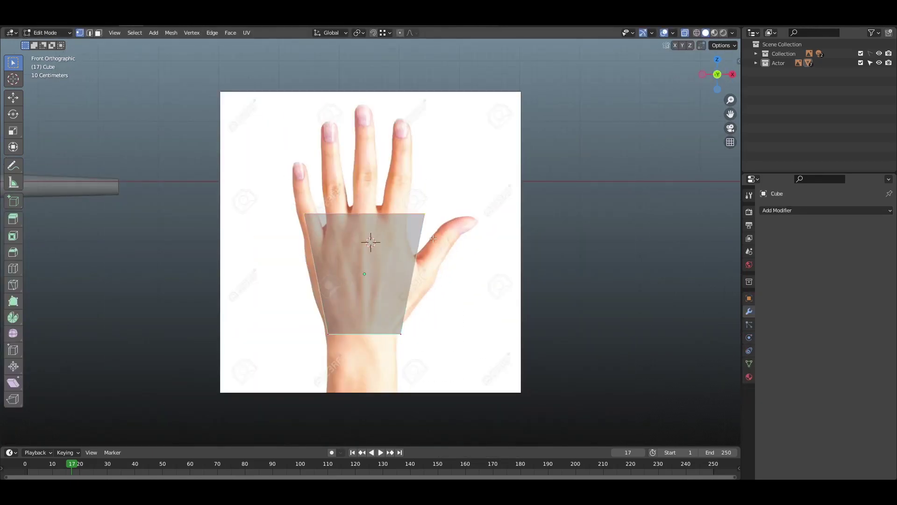
key(ctrl+r)
click(367, 260)
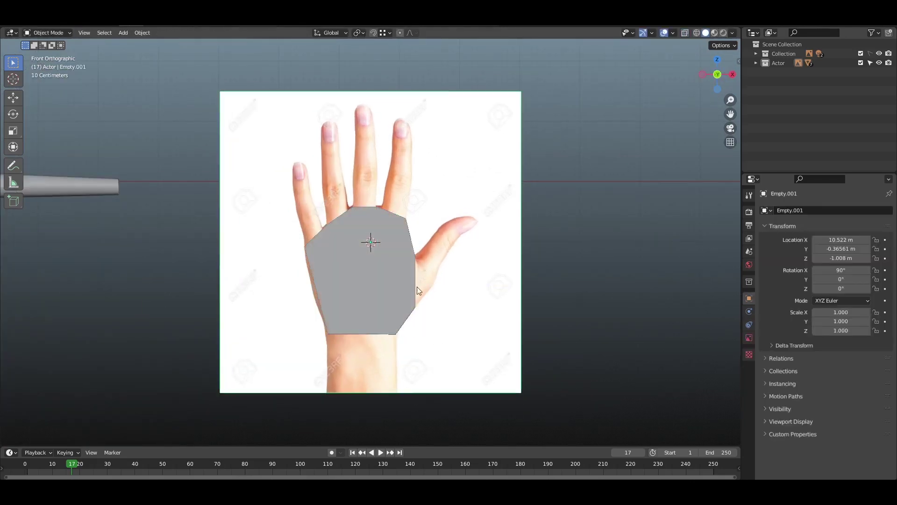
Add a Subdivision modifier to the hand mesh and extrude the fingers and thumb over the reference image.
click(826, 210)
click(715, 296)
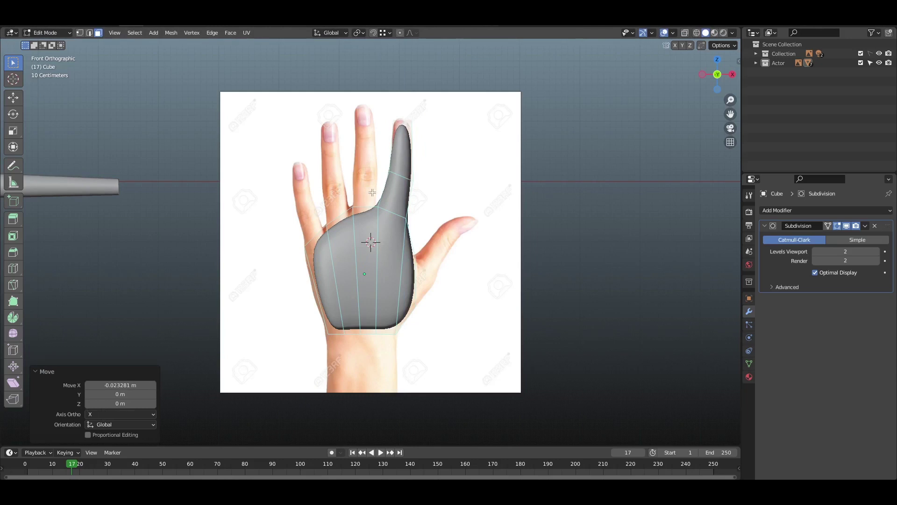
key(e)
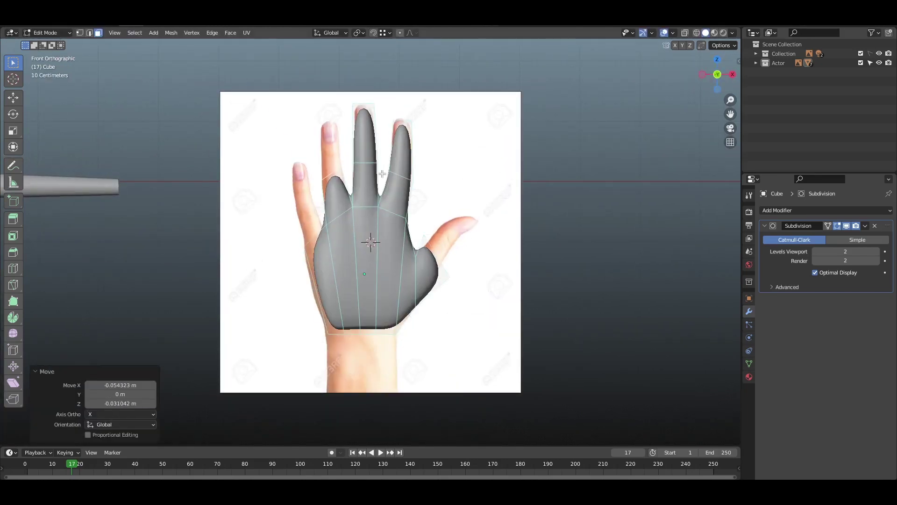
key(e)
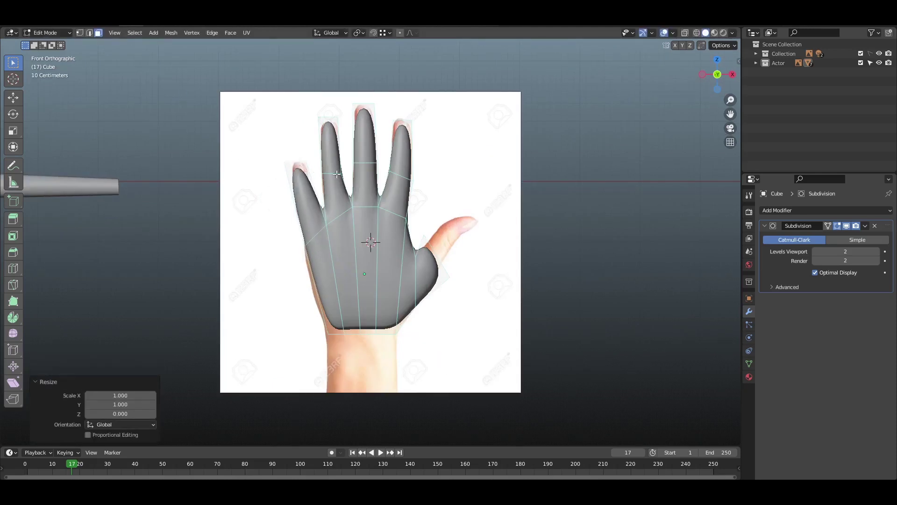
drag(276, 107, 287, 134)
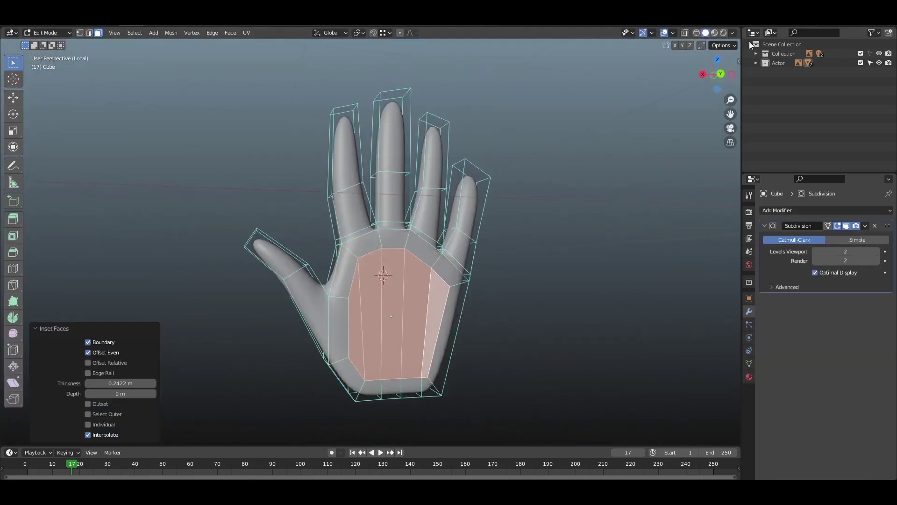
Inset the palm faces by 0.2422 m and push them inward about 0.1 m along Y.
middle_drag(468, 262, 523, 285)
key(g)
key(y)
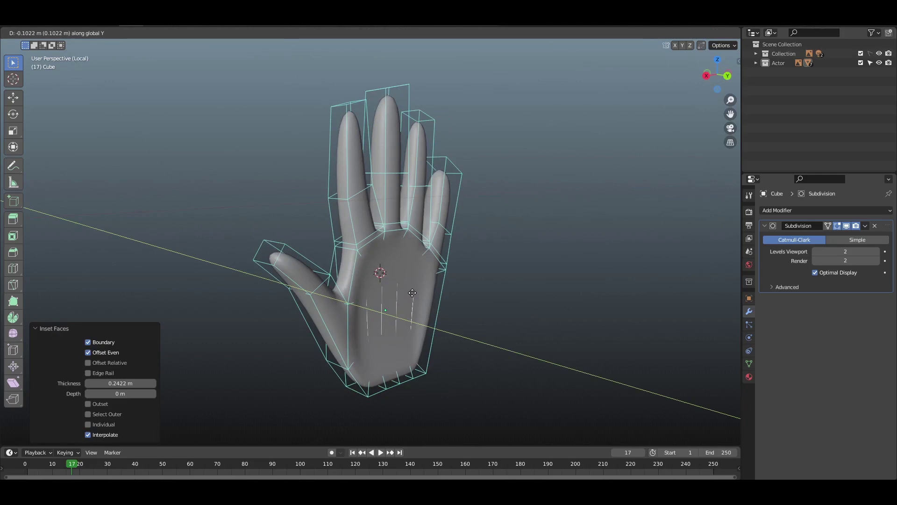
click(421, 281)
Move the selected hand vertices along Y to refine the hand's thickness.
middle_drag(420, 281, 439, 196)
shift+click(384, 338)
key(Tab)
key(Tab)
key(KP_1)
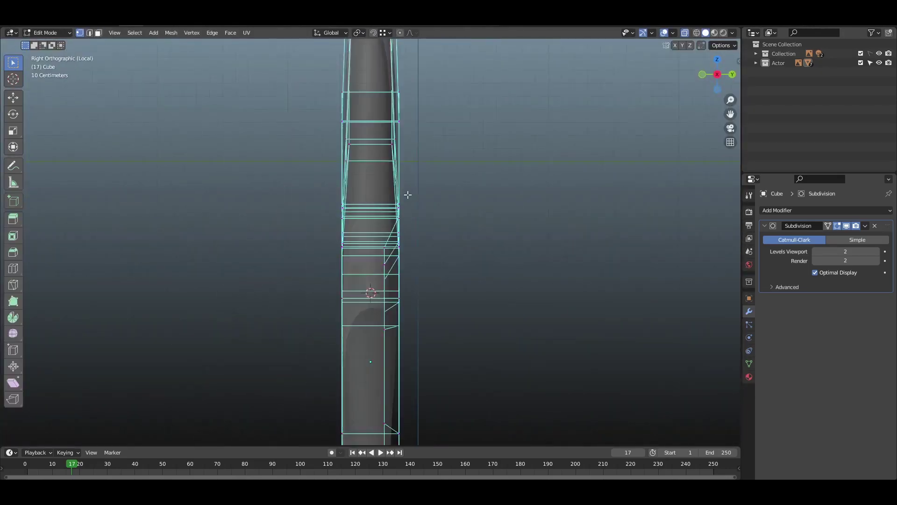
scroll(408, 195, down, 4)
key(Tab)
click(445, 180)
middle_drag(445, 180, 374, 234)
key(Tab)
key(g)
key(y)
click(374, 261)
Adjust further groups of hand vertices along Y and leave the isolated view of the hand.
shift+click(402, 241)
key(alt+z)
key(g)
key(y)
click(382, 280)
key(alt+z)
key(alt+z)
key(g)
key(y)
key(Tab)
click(715, 78)
key(KP_Divide)
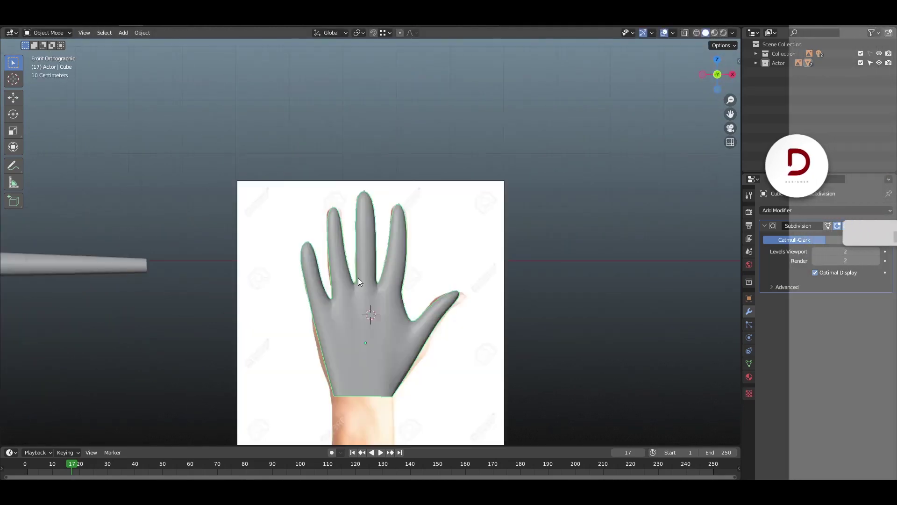
Rotate the hand about 90° in the top view and again in the front view so the fingers point outward along the arm.
scroll(607, 75, down, 4)
middle_drag(608, 75, 641, 117)
click(718, 63)
middle_drag(402, 269, 381, 208)
key(KP_7)
key(r)
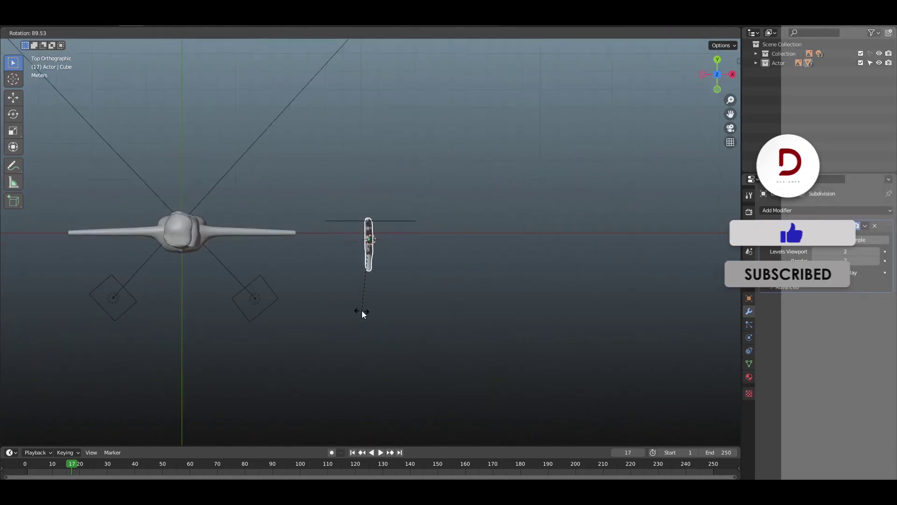
click(363, 312)
key(KP_1)
key(r)
click(419, 278)
Move the hand closer to the arm and scale it to suit the arm's size.
key(g)
key(KP_7)
key(s)
key(g)
key(KP_1)
key(KP_Decimal)
Delete the hand reference image and move the hand in line with the end of the arm.
scroll(366, 288, down, 5)
click(537, 281)
key(Delete)
click(389, 232)
key(KP_Decimal)
key(KP_1)
key(g)
click(296, 272)
key(KP_1)
Scale the arm's open wrist end along Z to approach the hand's thickness.
click(166, 236)
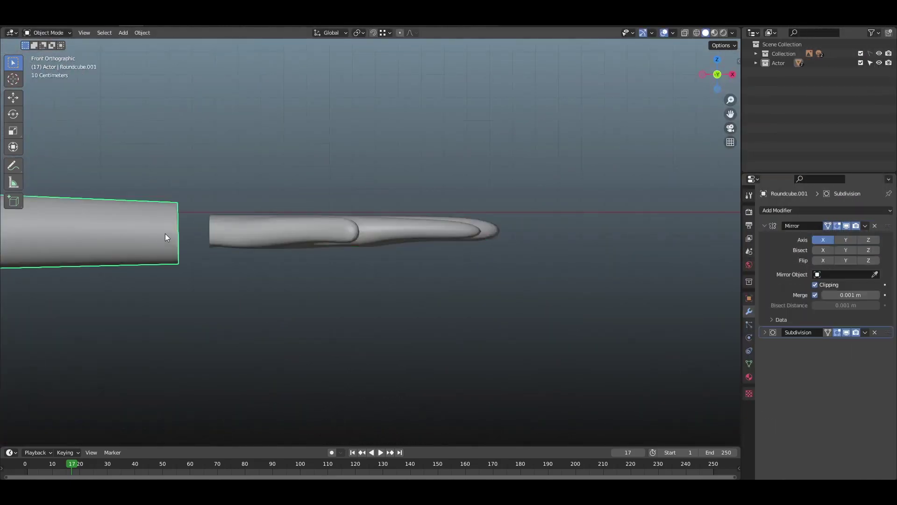
key(Tab)
key(s)
key(z)
click(397, 222)
scroll(397, 222, down, 10)
key(Tab)
Scale the hand to 0.938 and position it just beyond the arm's wrist end.
click(367, 241)
key(KP_Decimal)
key(KP_7)
key(s)
click(391, 240)
key(KP_1)
key(g)
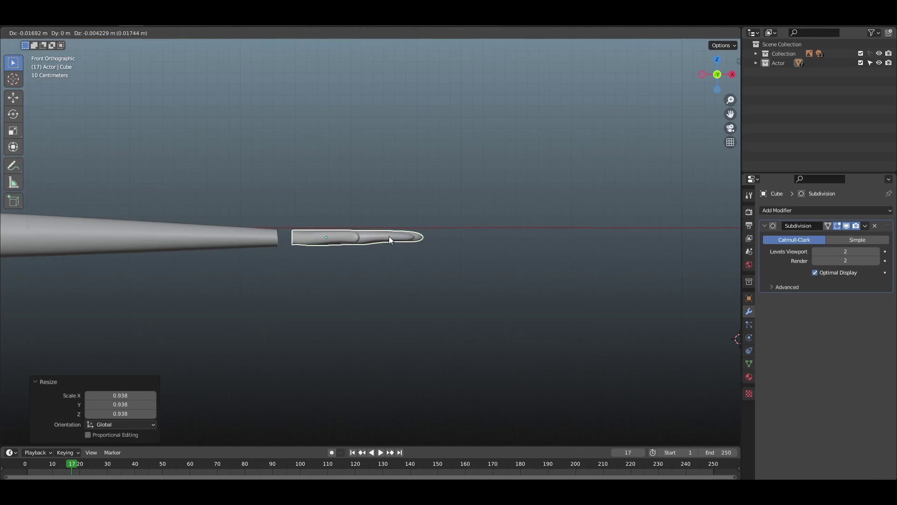
click(391, 241)
Try to bridge the arm's wrist loop to the hand's wrist loop while editing both objects.
middle_drag(391, 240, 372, 275)
shift+click(258, 207)
key(Tab)
key(KP_Decimal)
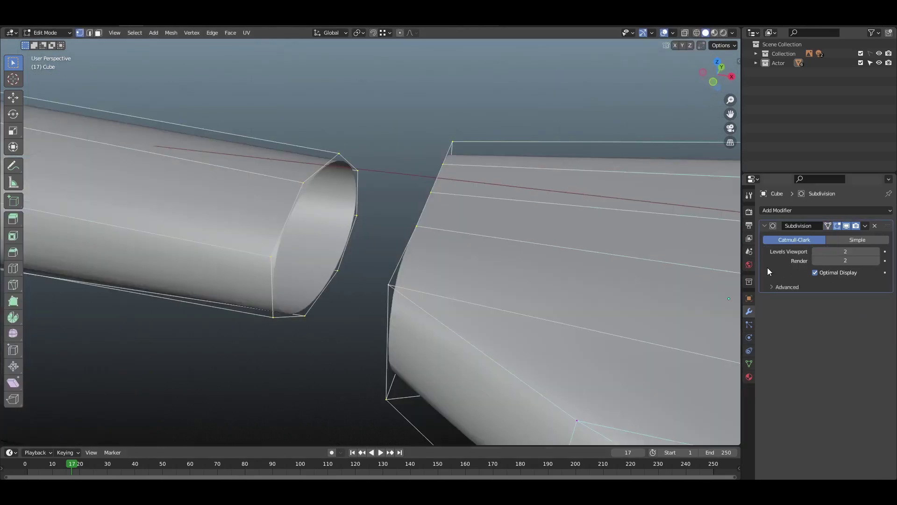
key(ctrl+e)
key(ctrl+e)
click(400, 247)
key(Tab)
Join the hand object into the body mesh.
key(KP_1)
scroll(468, 250, down, 15)
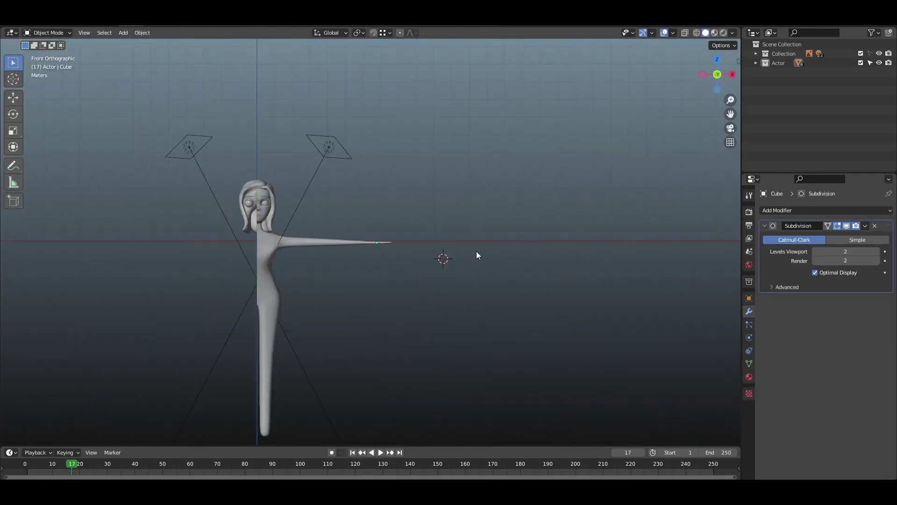
scroll(476, 251, up, 11)
click(421, 240)
shift+click(337, 237)
key(ctrl+j)
Connect the arm's wrist loop to the hand's wrist loop as one continuous mesh.
middle_drag(411, 210, 580, 223)
key(Tab)
key(Tab)
scroll(367, 234, down, 15)
scroll(366, 234, up, 6)
click(388, 203)
key(Tab)
scroll(528, 210, up, 8)
middle_drag(523, 196, 451, 322)
click(440, 265)
key(Tab)
Examine the joined arm and hand from the front and several other angles.
key(KP_1)
middle_drag(560, 222, 449, 299)
key(Tab)
scroll(429, 365, up, 2)
key(Tab)
middle_drag(428, 365, 643, 293)
key(Tab)
middle_drag(692, 74, 421, 329)
key(Tab)
key(KP_1)
scroll(365, 132, down, 5)
middle_drag(364, 133, 374, 262)
scroll(374, 262, up, 5)
key(Tab)
click(399, 297)
key(KP_1)
key(Tab)
key(Tab)
Move the selected part of the body mesh along Z and check the figure from the front.
middle_drag(661, 119, 493, 243)
click(318, 312)
key(g)
key(z)
key(KP_1)
middle_drag(493, 185, 374, 234)
key(Tab)
scroll(374, 234, down, 5)
key(Tab)
key(KP_1)
scroll(504, 162, up, 3)
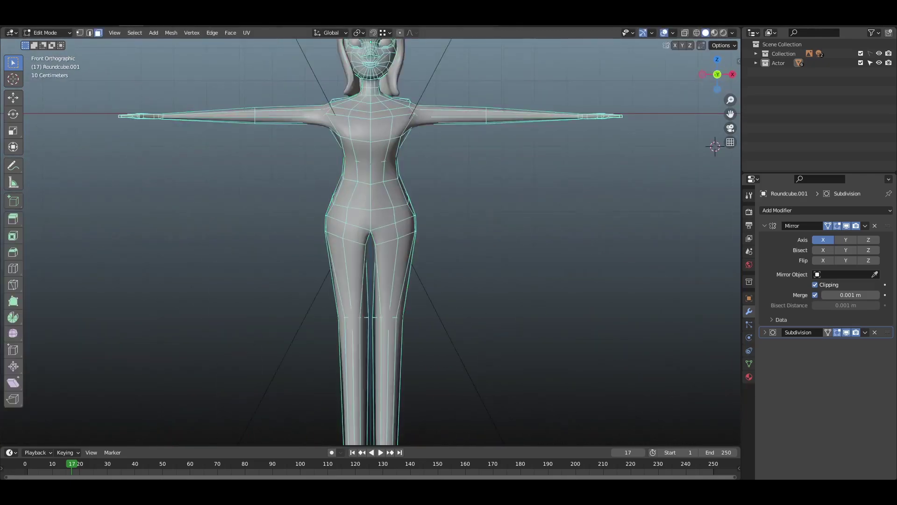
Slide an inner upper-thigh vertex near the crotch along its edge.
key(Tab)
scroll(511, 122, down, 3)
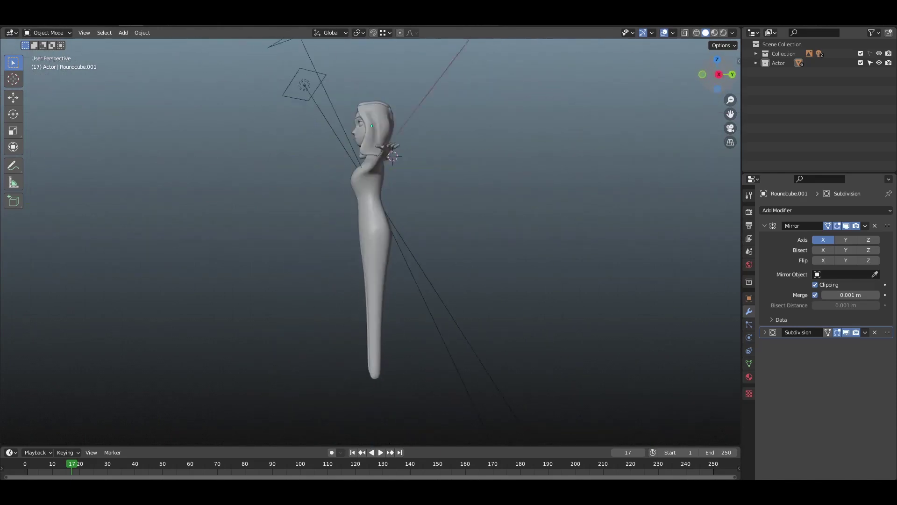
middle_drag(373, 210, 486, 211)
key(Tab)
scroll(374, 211, up, 4)
scroll(421, 269, up, 3)
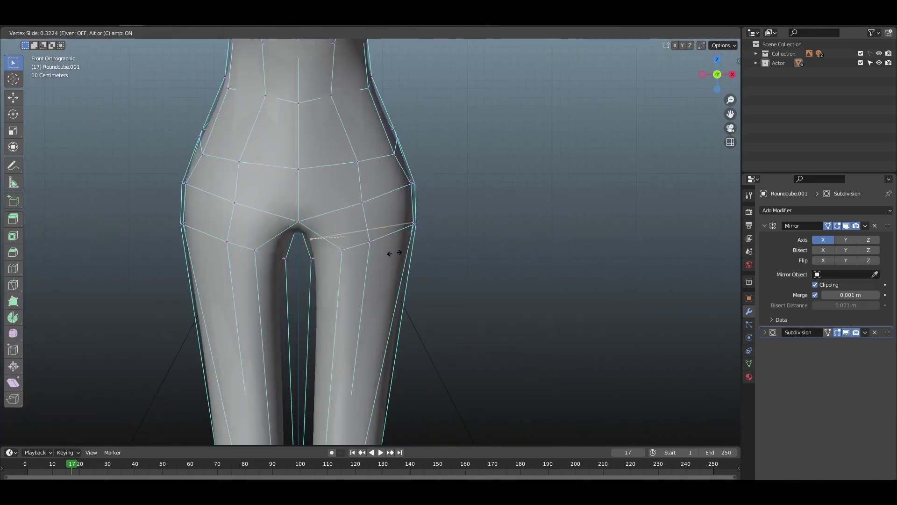
key(Tab)
scroll(392, 252, down, 3)
Reposition the edge loop around the upper thighs and add a second edge loop at the knees.
key(g)
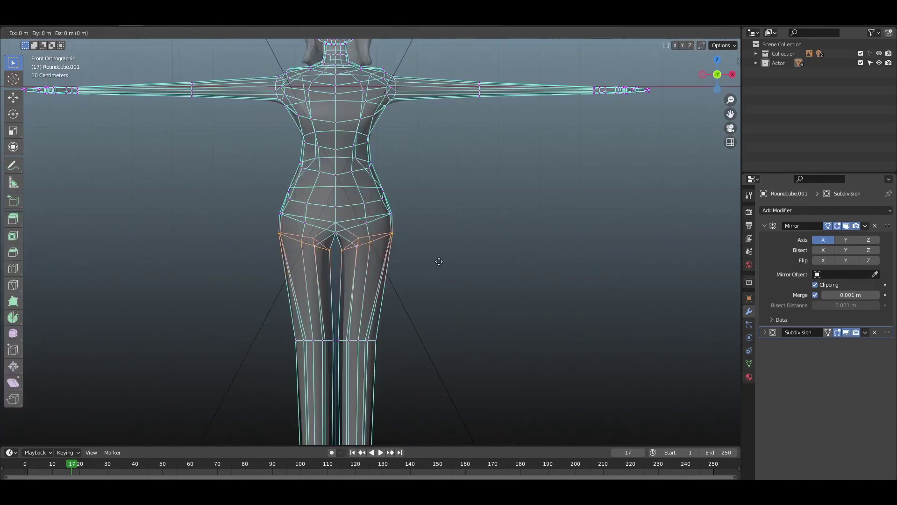
click(438, 262)
middle_drag(420, 254, 468, 261)
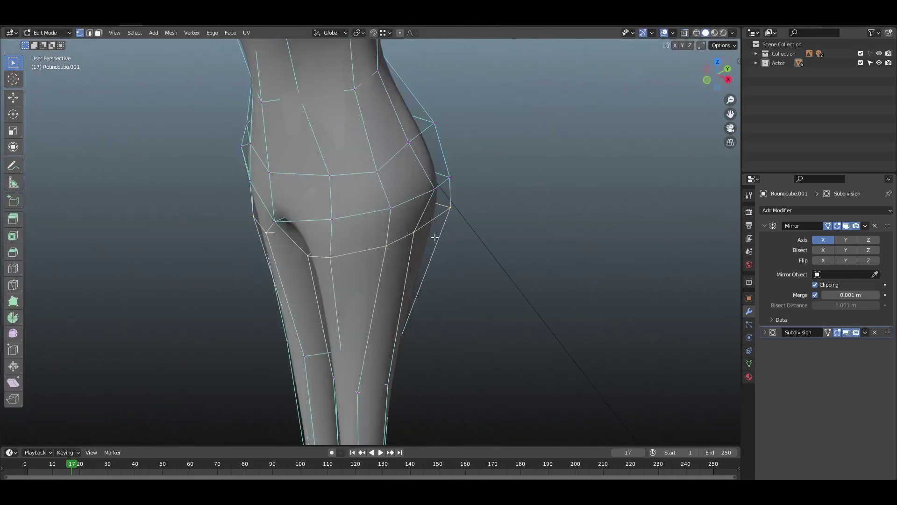
key(KP_1)
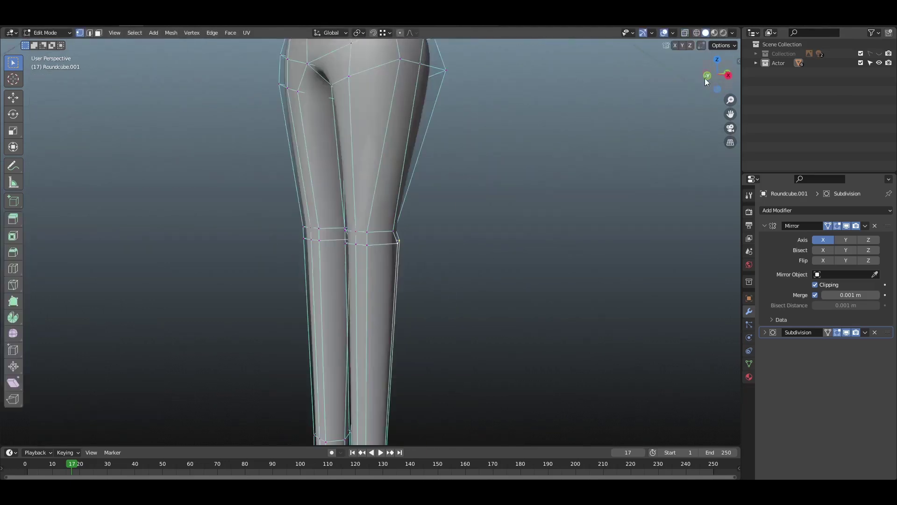
Add a cube at the bottom of one leg for the foot and narrow it to the leg's width.
key(KP_1)
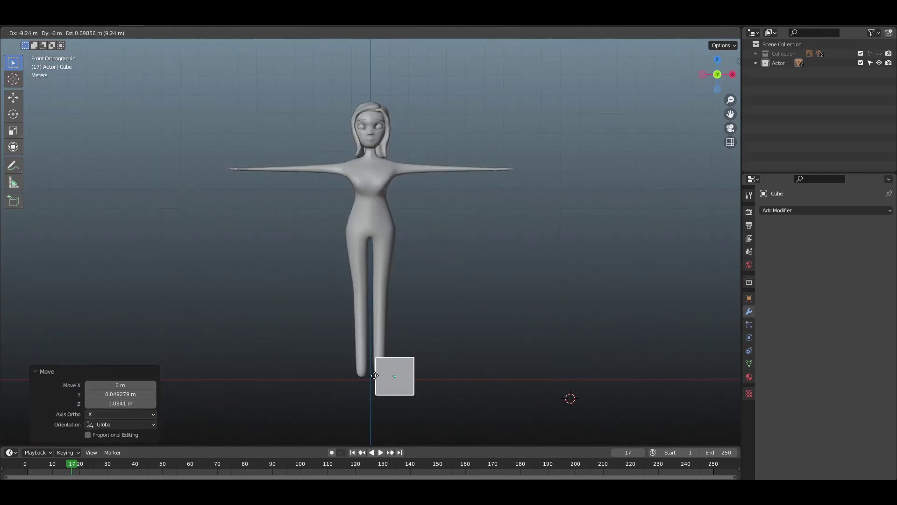
key(Tab)
key(g)
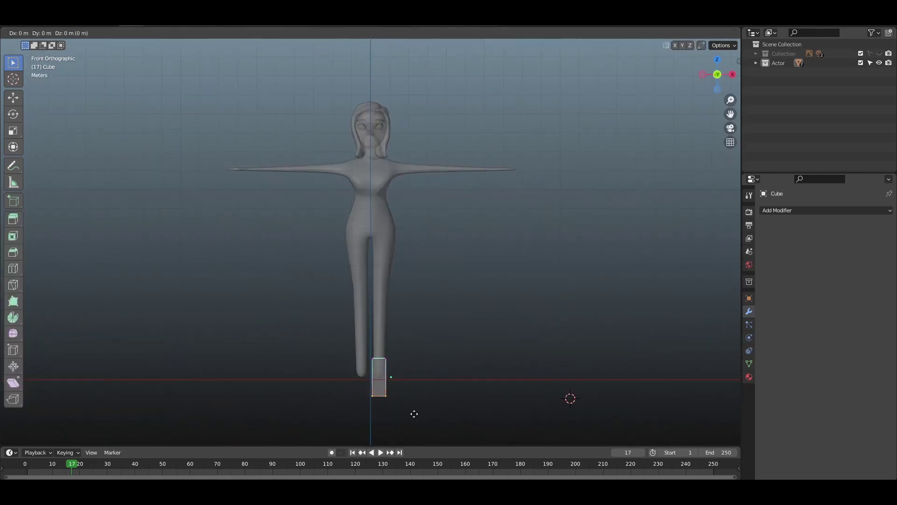
Shape the foot cube into a wedge lower at the toes and add a Subdivision modifier with 2 viewport levels.
scroll(365, 369, up, 5)
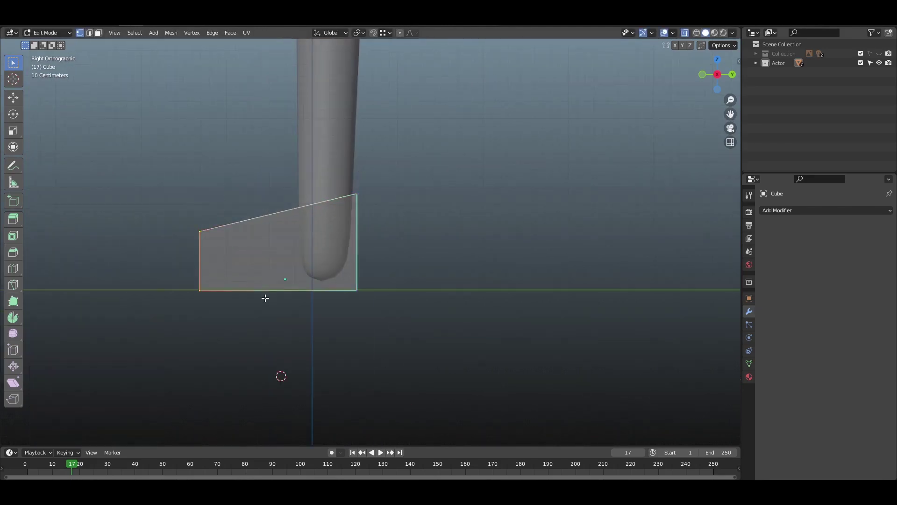
key(Tab)
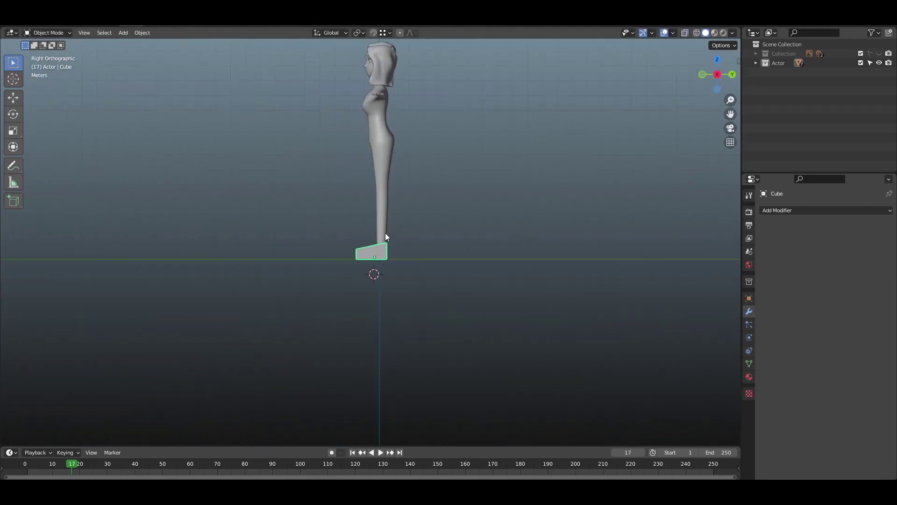
key(ctrl+1)
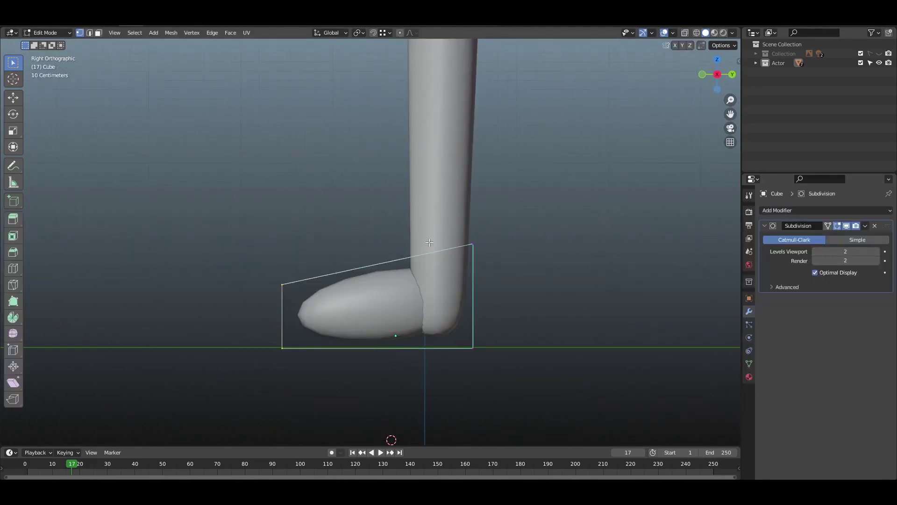
Add an edge loop at the ankle of the shoe block and move the top heel-side vertices vertically to shape its upper.
key(ctrl+r)
click(431, 243)
click(457, 236)
key(alt+z)
drag(385, 234, 411, 282)
key(g)
key(z)
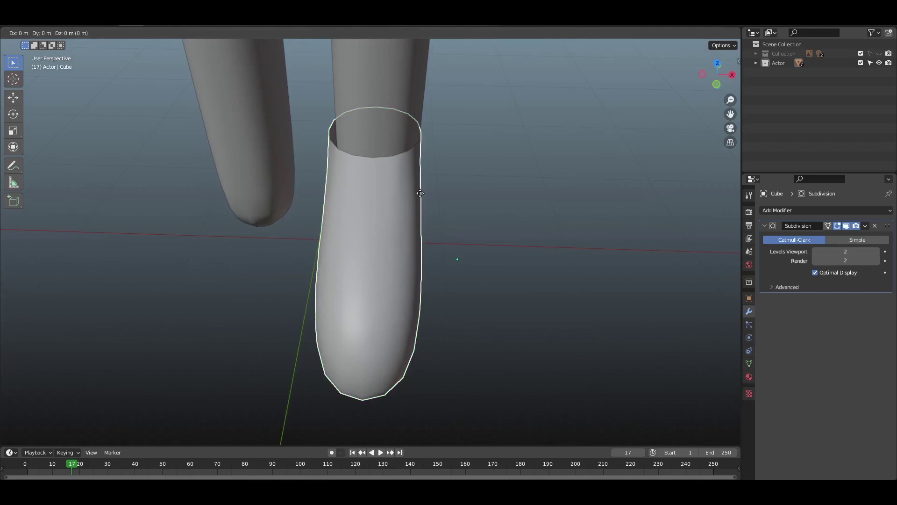
Apply smooth shading to the shoe and the leg mesh.
right_click(388, 228)
mouse_move(388, 228)
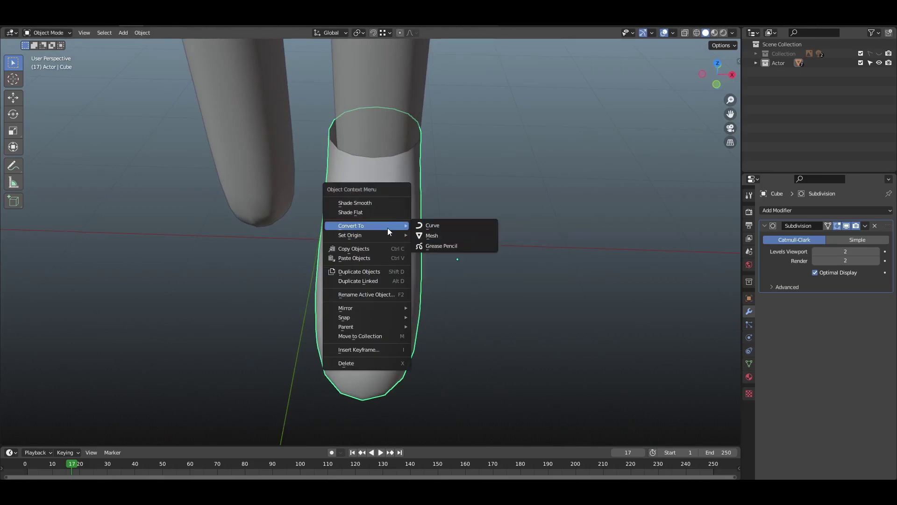
click(355, 203)
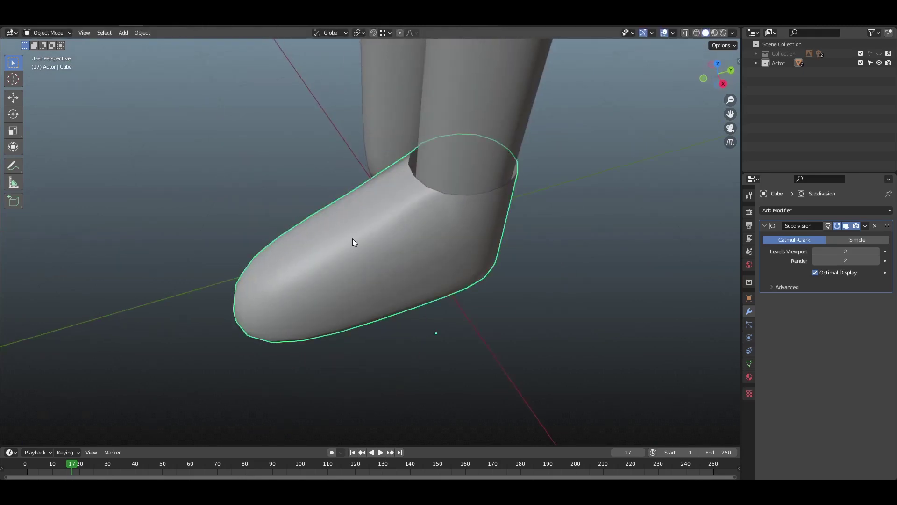
right_click(353, 241)
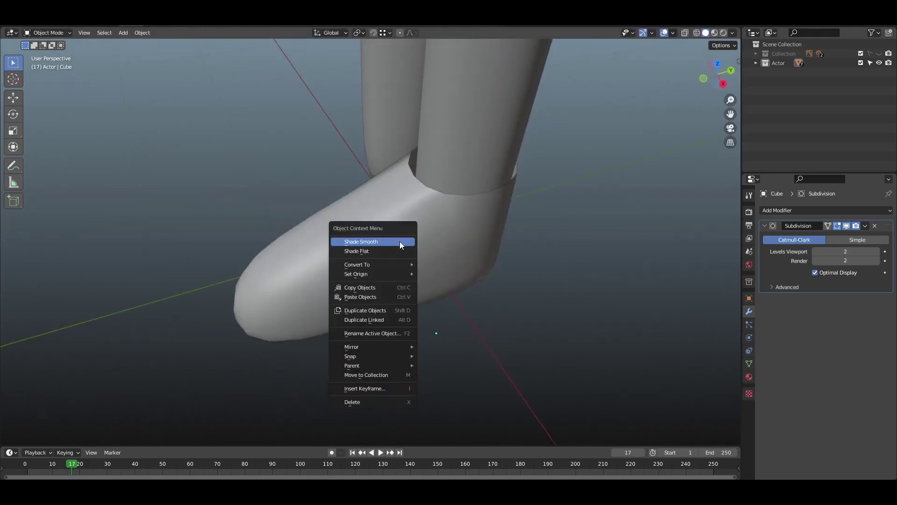
click(400, 241)
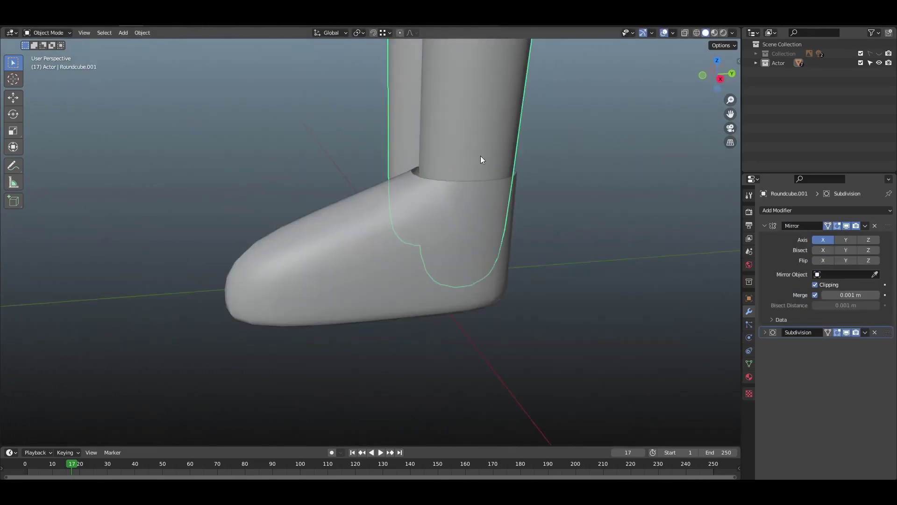
Extrude a foot forward from the leg's lower end, and align the shoe by moving it about 0.034 m along X and rotating it about Z.
key(e)
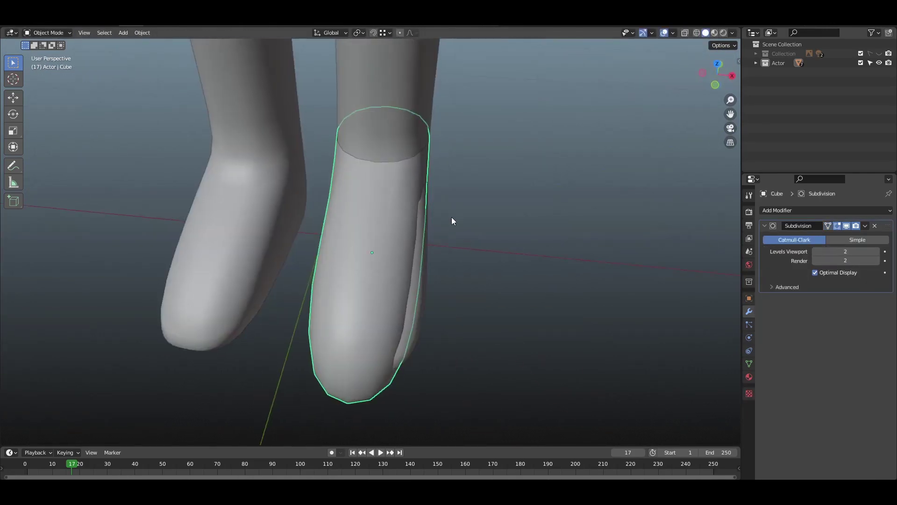
key(g)
key(x)
click(452, 217)
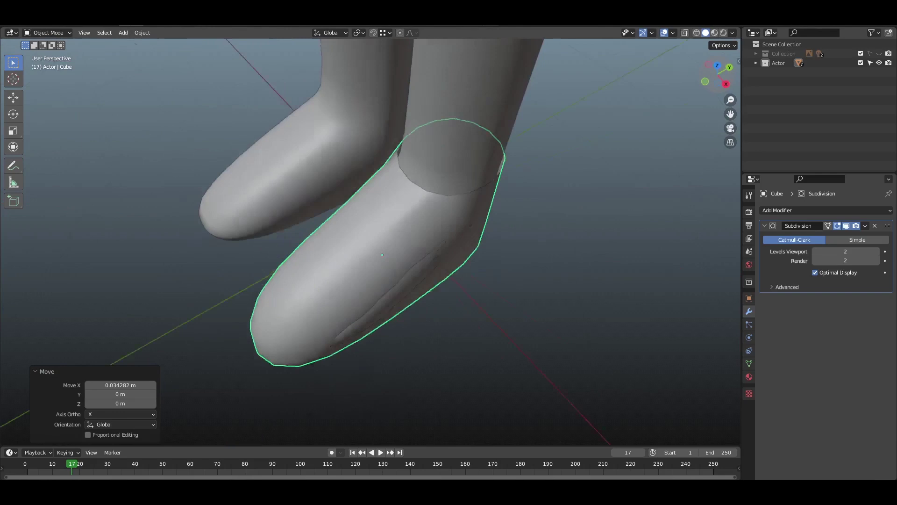
key(r)
key(z)
click(528, 254)
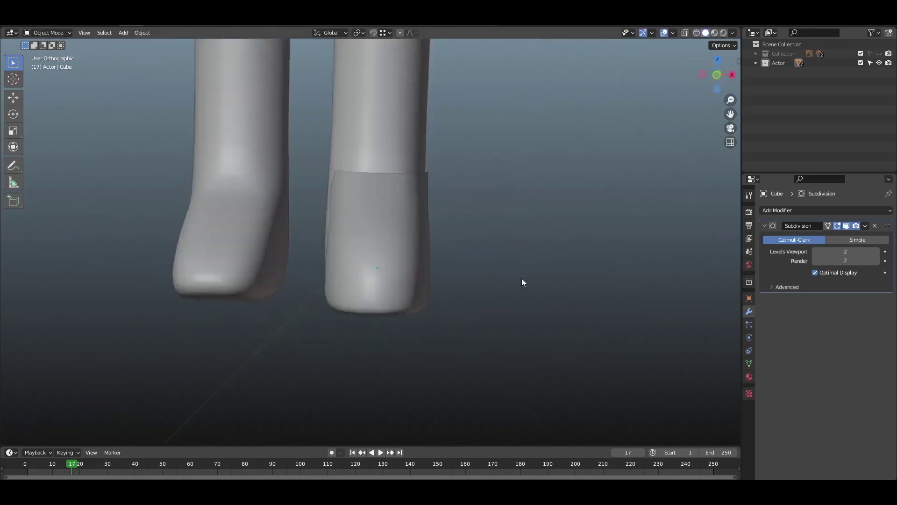
Open two gaps across the top of the shoe, leaving a strap between them.
key(Tab)
middle_drag(523, 282, 363, 249)
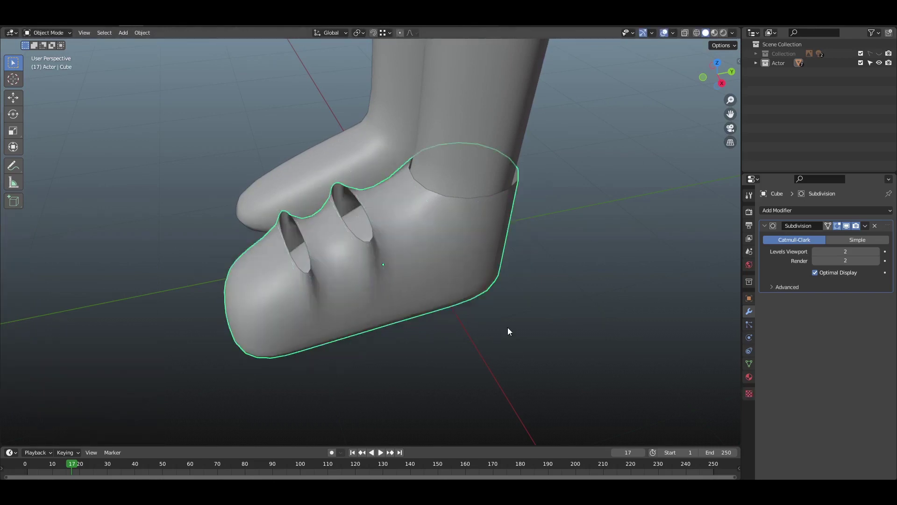
key(Tab)
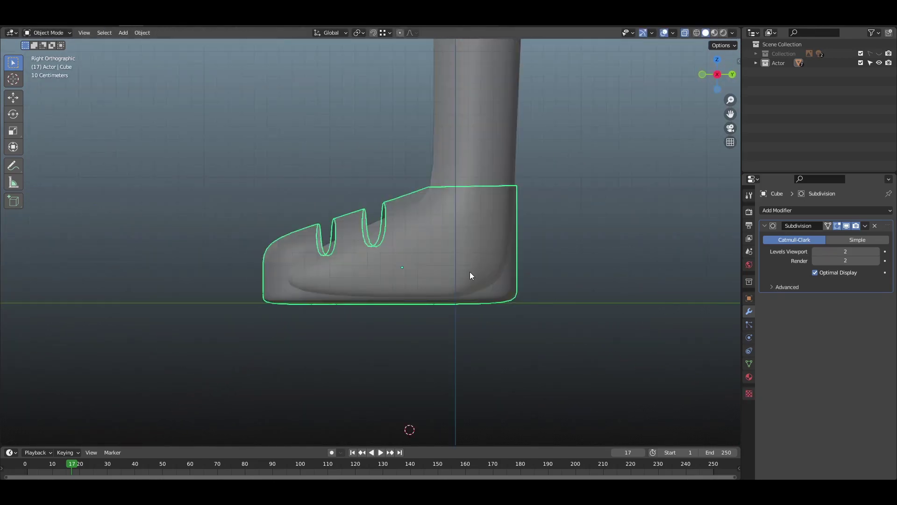
Raise the middle of the shoe's sole into an arch and reshape the foot mesh inside to fit the shoe.
key(Tab)
key(g)
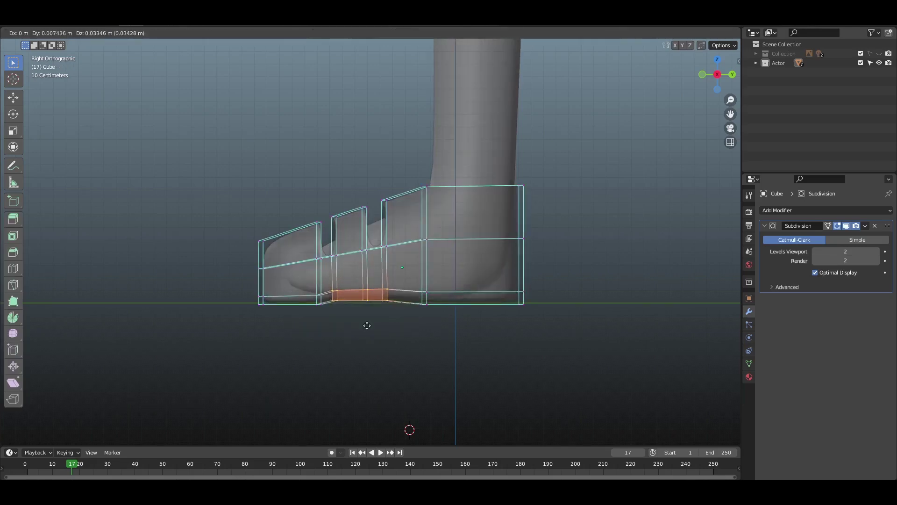
drag(454, 256, 512, 328)
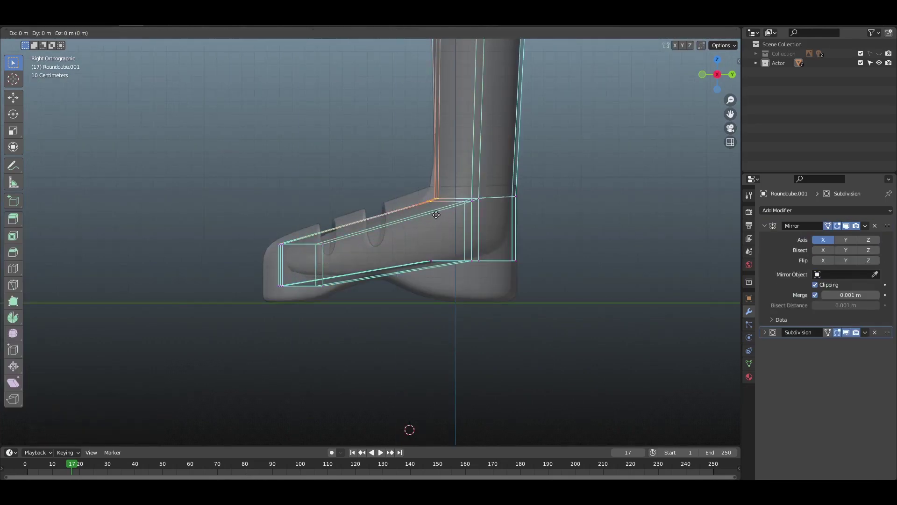
scroll(515, 209, down, 5)
middle_drag(514, 208, 407, 265)
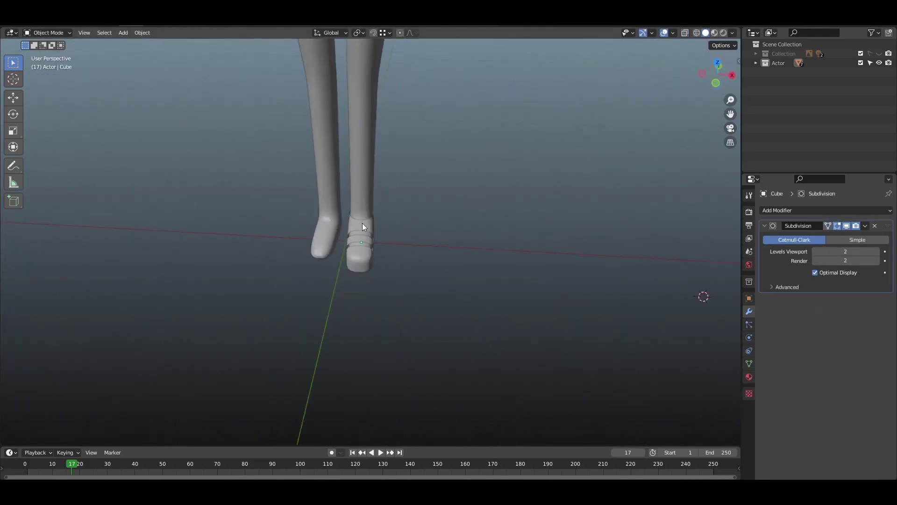
Lower the front vertices of the shoe so the toe slopes down to a tapered tip.
scroll(363, 223, up, 3)
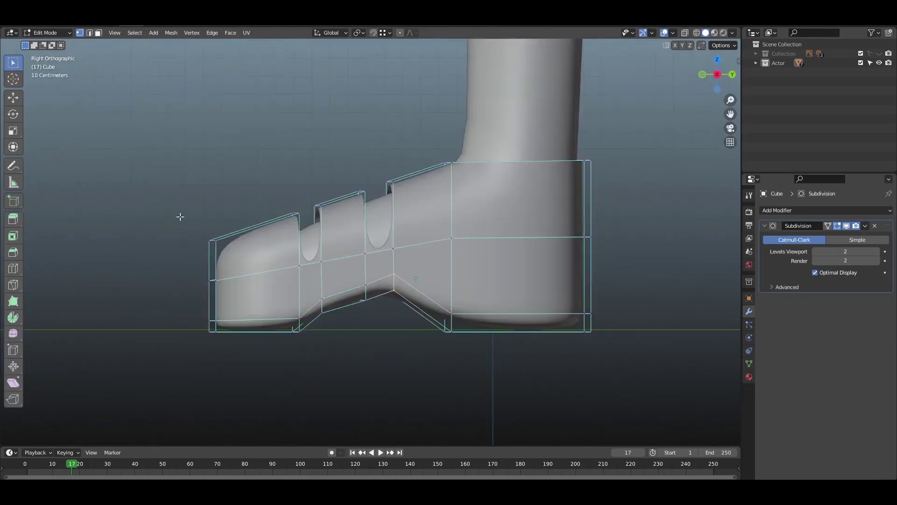
key(g)
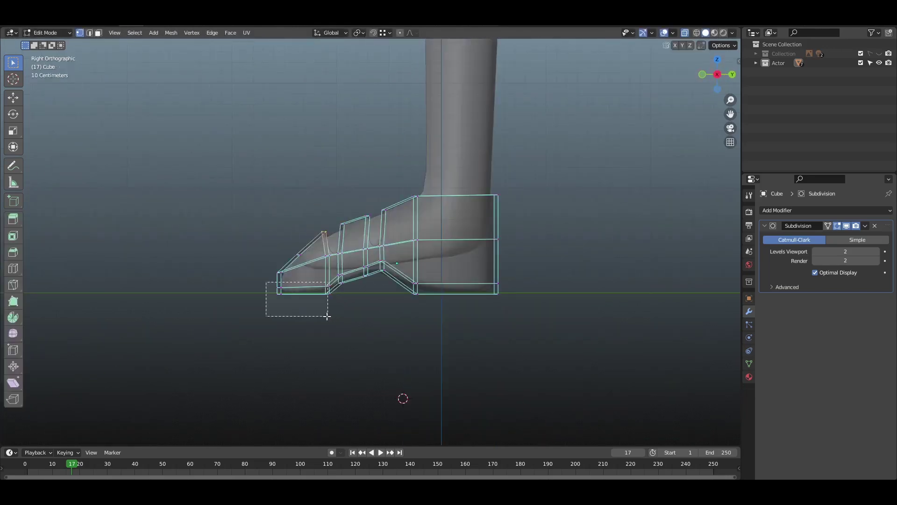
key(Tab)
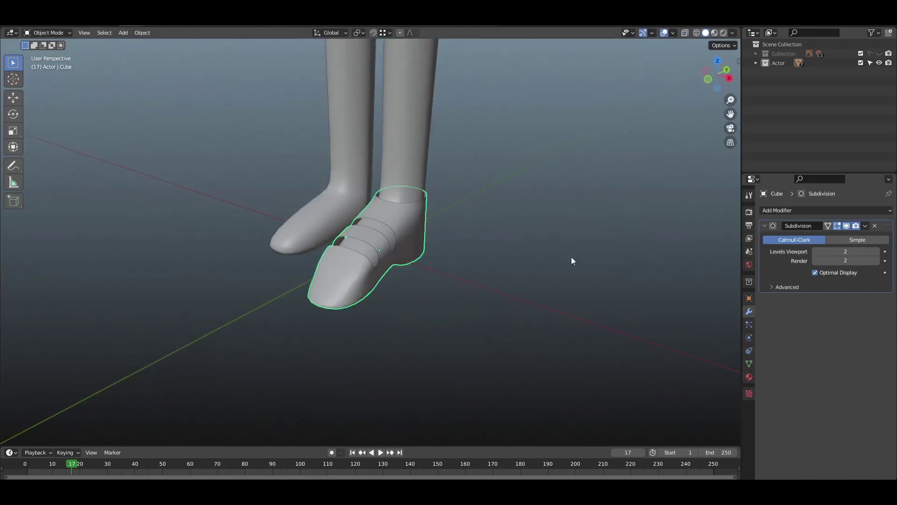
Add a Solidify modifier with 0.09 m thickness above the shoe's Subdivision modifier and reposition the shoe's heel vertices.
click(794, 210)
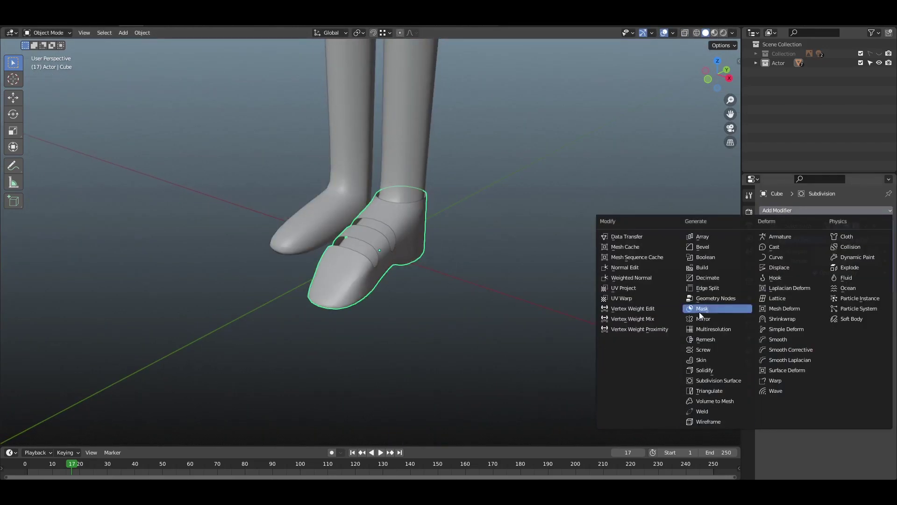
click(726, 371)
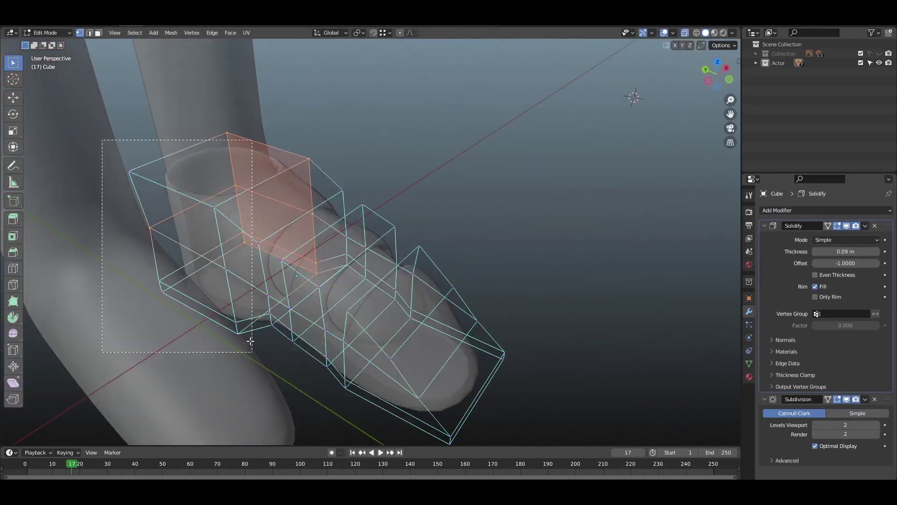
key(g)
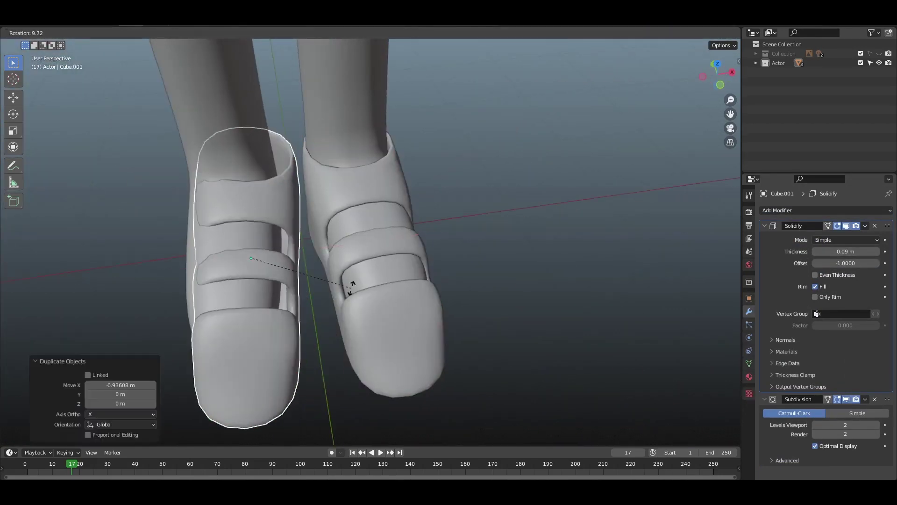
Duplicate the shoe onto the other foot, about -0.936 m along X, rotate it to match that foot, and set the viewport to Solid shading.
key(r)
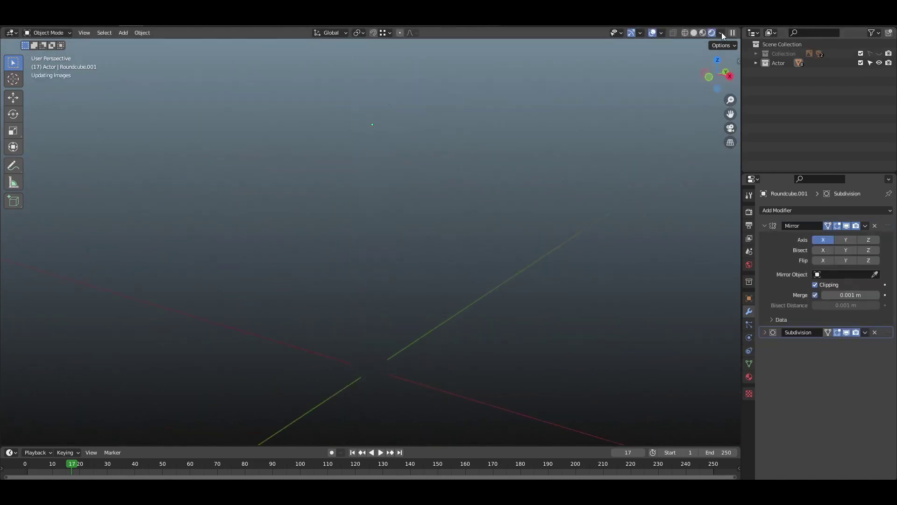
click(694, 33)
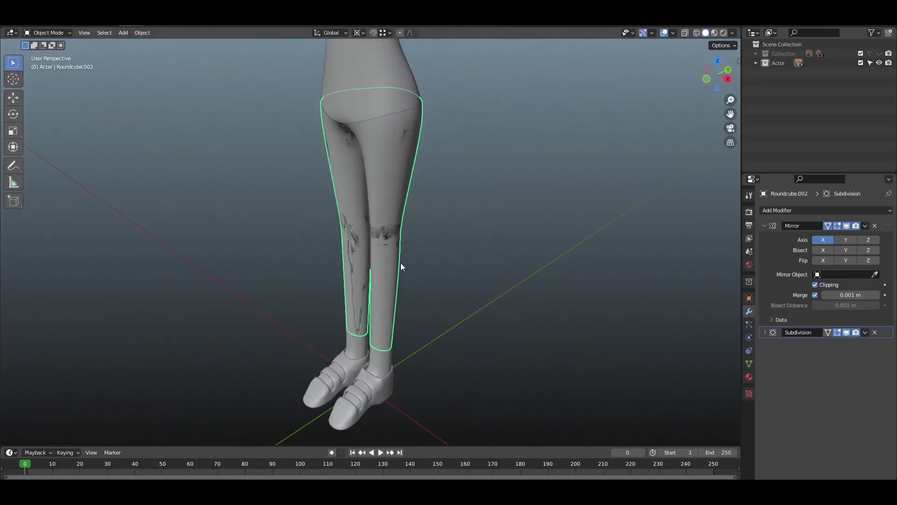
Add a Solidify modifier to the trousers over the legs and another to the short-sleeved shirt, and finish editing the body mesh beneath it.
click(785, 210)
click(704, 371)
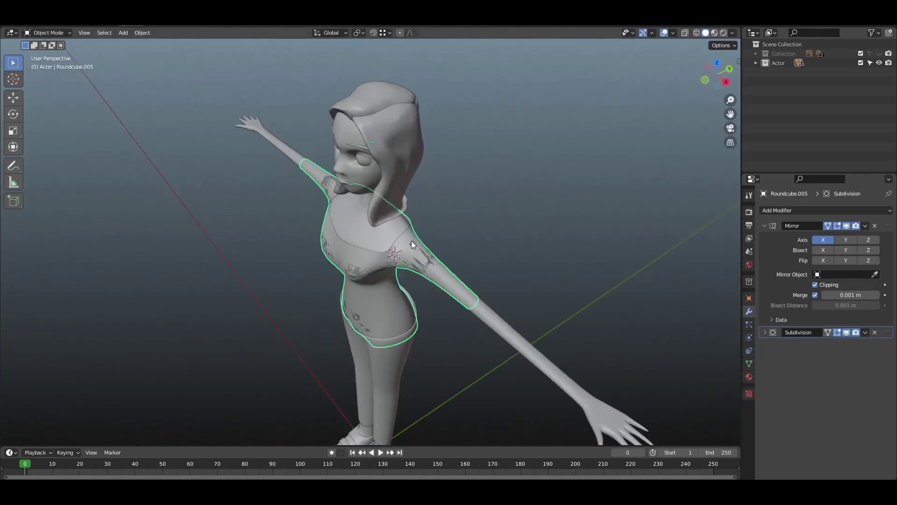
click(795, 211)
click(664, 372)
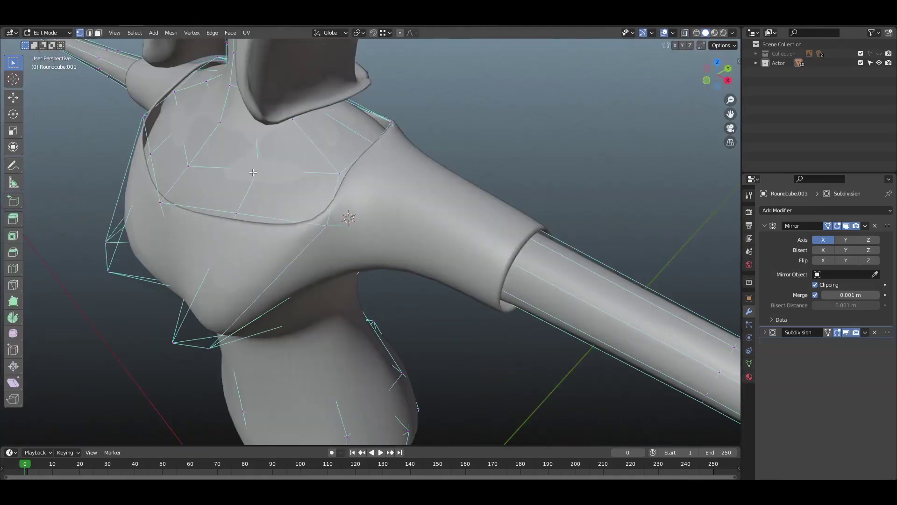
key(Tab)
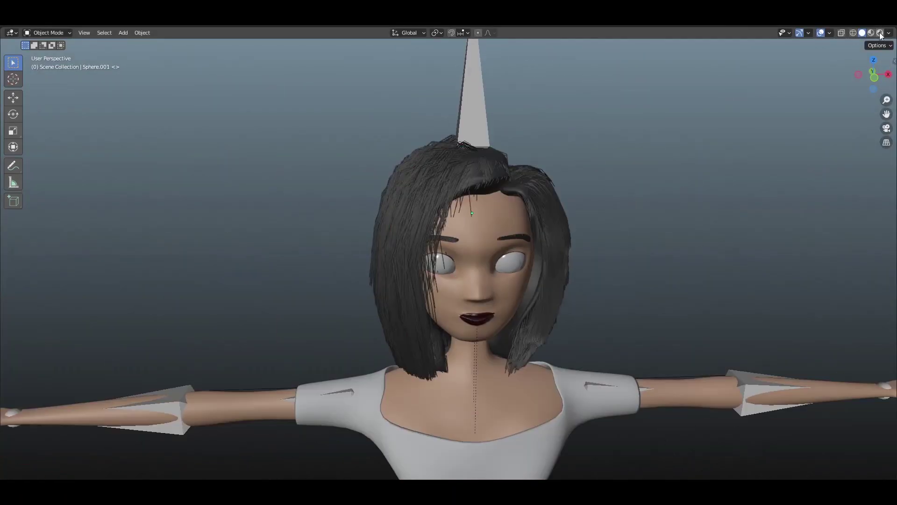
Preview the coloured, rigged character with hair in Rendered viewport shading.
click(880, 32)
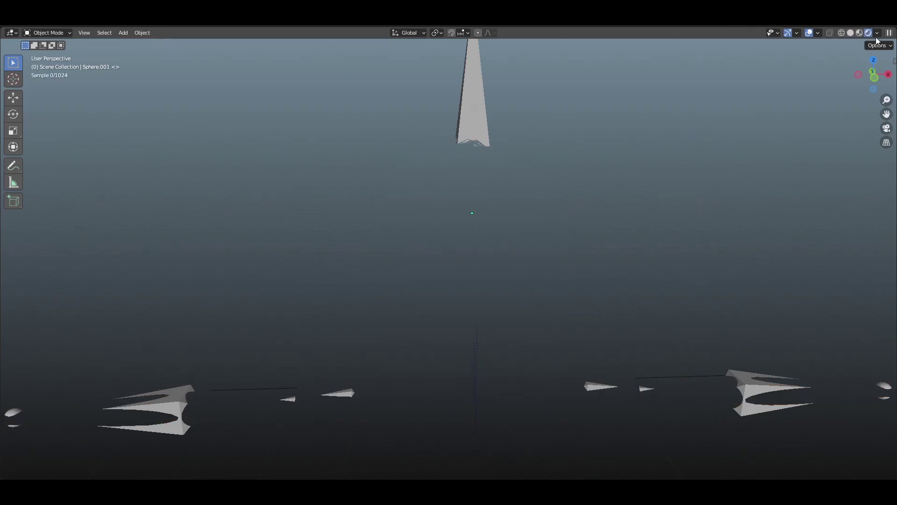